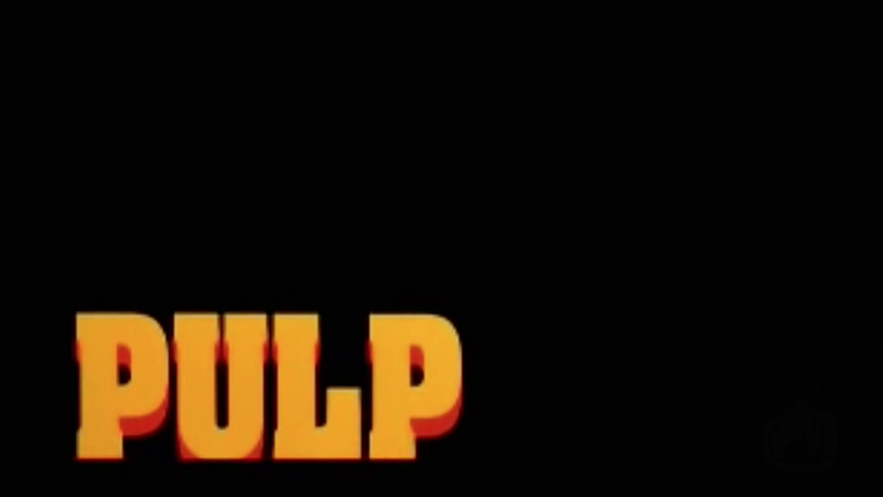
Raise the playback volume while watching the Pulp Fiction reference clip
{"action": "key", "text": "XF86AudioRaiseVolume"}
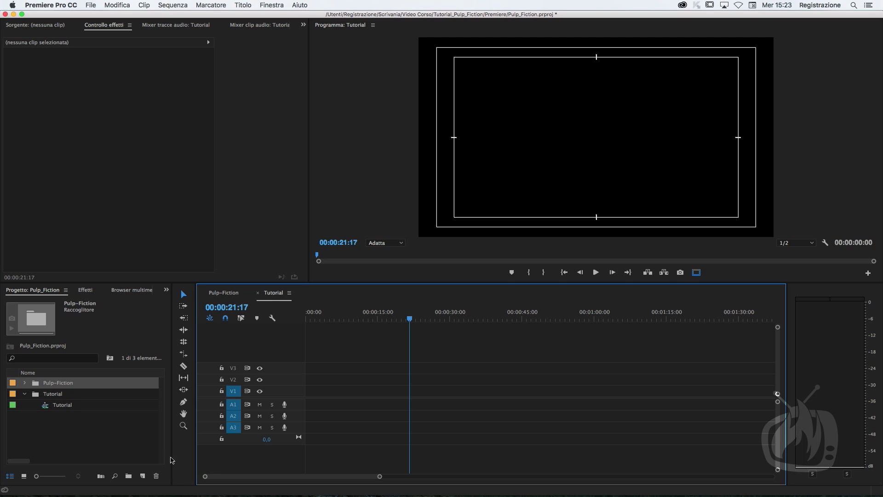
Place logo_TP_tv+fiamma_neg.png from the Pulp-Fiction bin onto track V1 and select it
{"action": "left_click", "coordinate": [24, 384]}
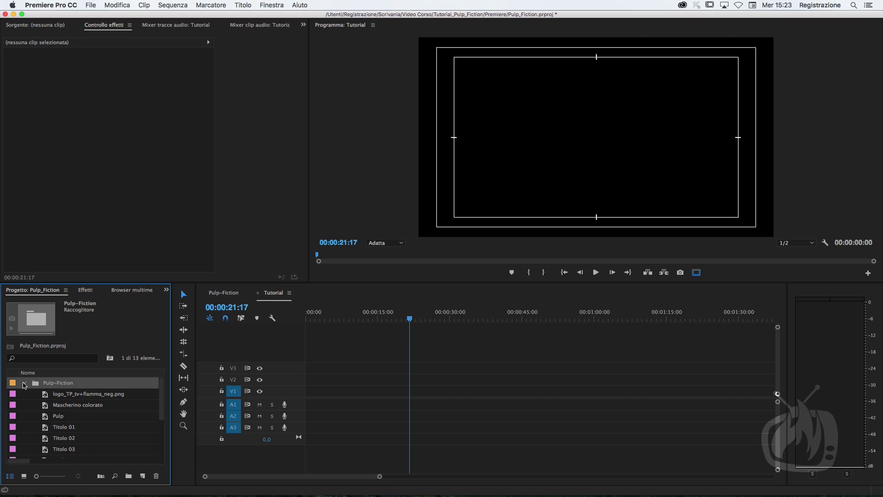
{"action": "left_click", "coordinate": [48, 395]}
{"action": "mouse_move", "coordinate": [48, 397]}
{"action": "left_mouse_down"}
{"action": "mouse_move", "coordinate": [350, 394]}
{"action": "mouse_move", "coordinate": [342, 395]}
{"action": "left_mouse_up"}
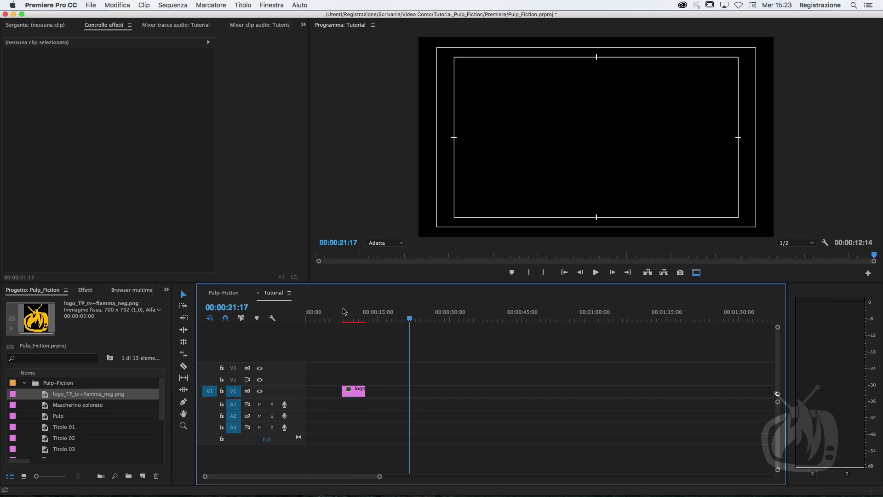
{"action": "left_click", "coordinate": [346, 312]}
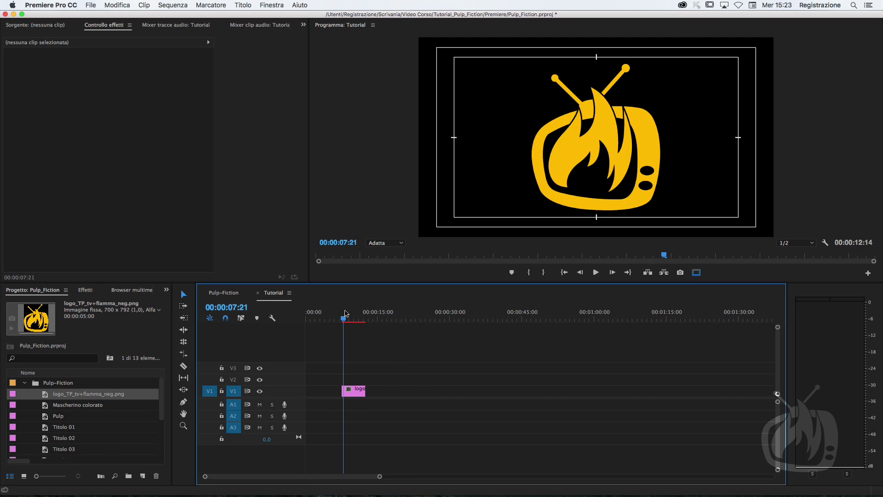
{"action": "left_click", "coordinate": [350, 392]}
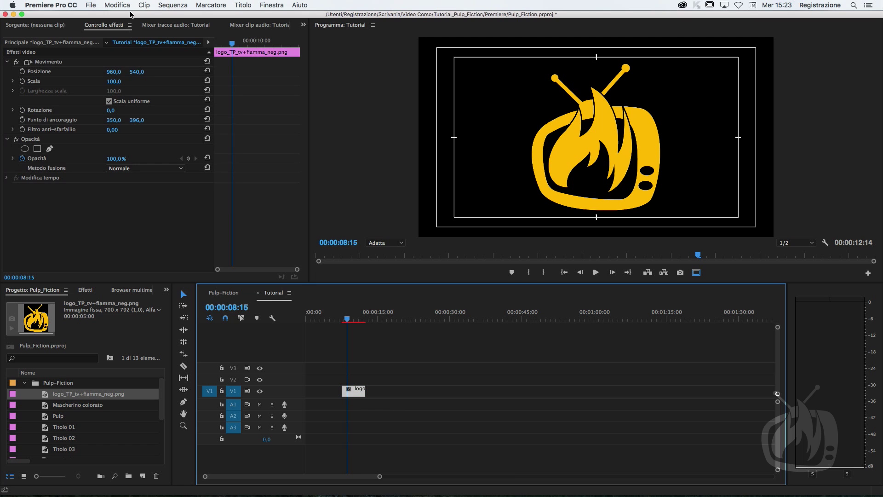
Scale the logo to 27 and move it down below the frame centre
{"action": "left_click", "coordinate": [46, 63]}
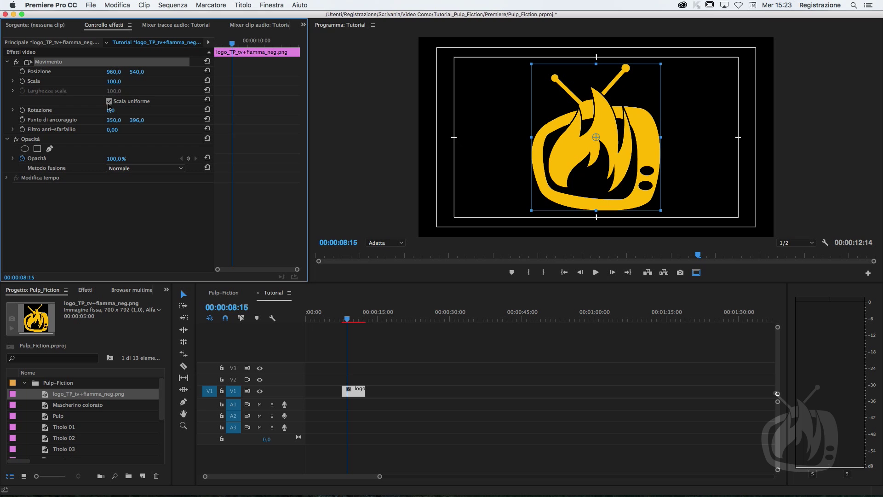
{"action": "left_click_drag", "start_coordinate": [117, 86], "coordinate": [117, 86]}
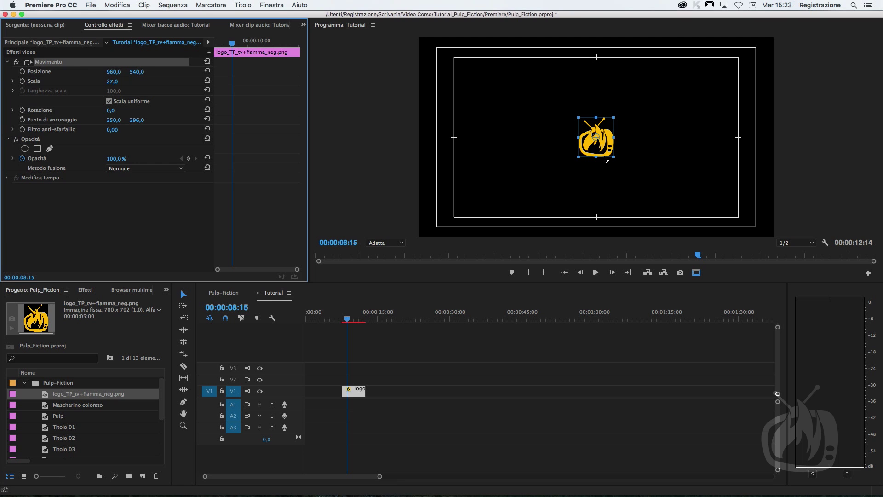
{"action": "left_click_drag", "start_coordinate": [600, 151], "coordinate": [603, 174]}
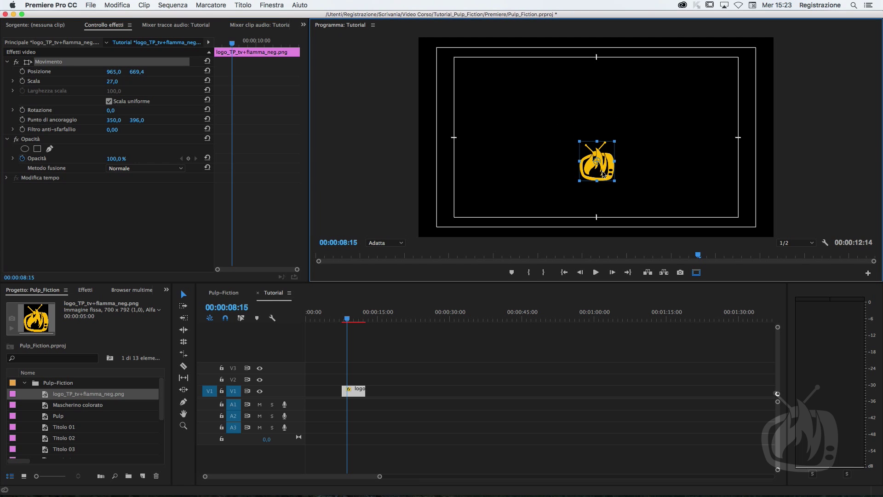
{"action": "left_click_drag", "start_coordinate": [346, 318], "coordinate": [341, 321]}
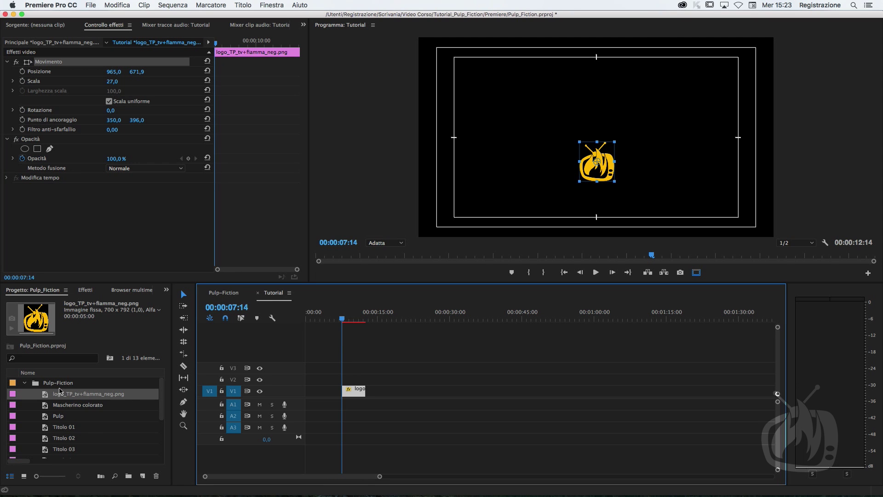
Create a new title named TotalPhotoshop in the Tutorial bin
{"action": "left_click", "coordinate": [25, 382]}
{"action": "left_click", "coordinate": [52, 394]}
{"action": "left_click", "coordinate": [142, 475]}
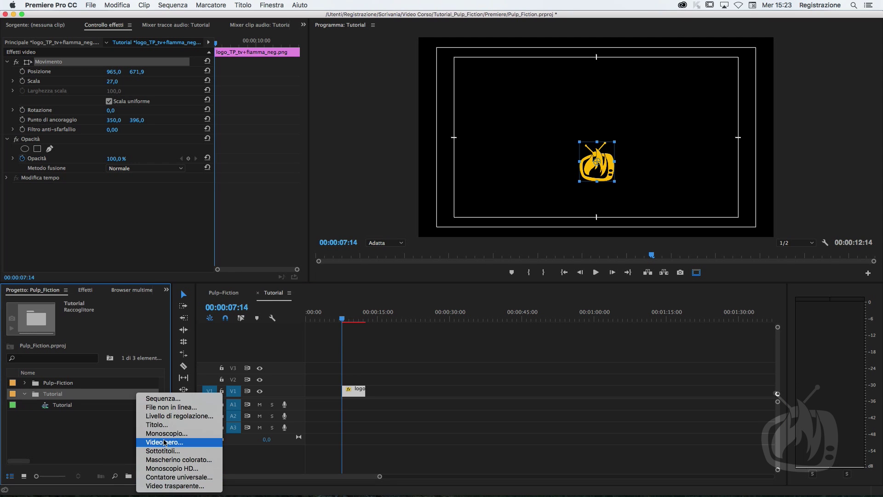
{"action": "left_click", "coordinate": [165, 425]}
{"action": "type", "text": "Tota"}
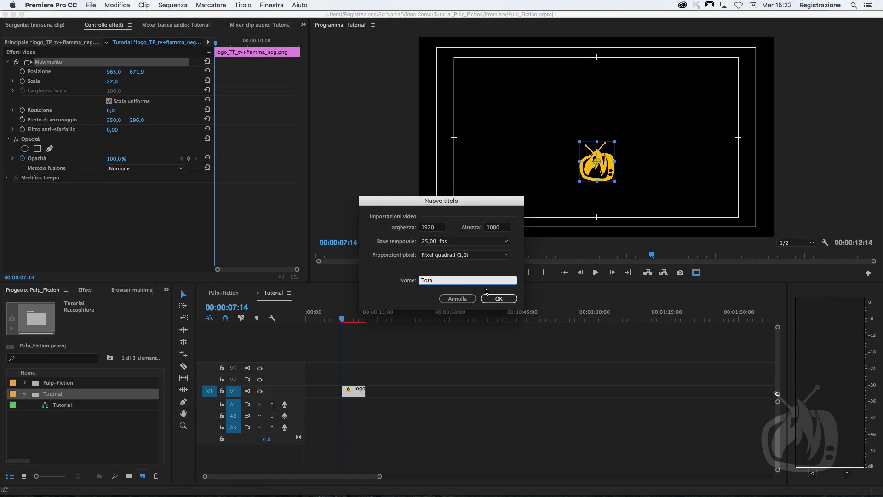
{"action": "type", "text": "op"}
{"action": "key", "text": "Return"}
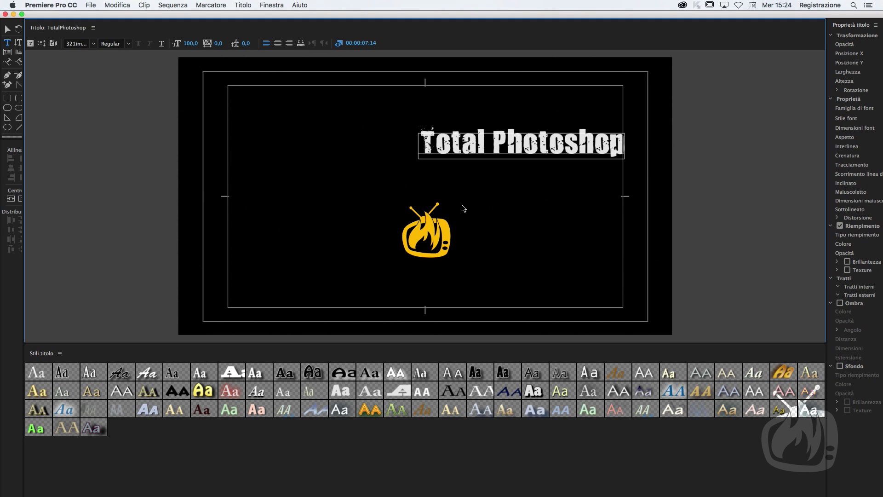
Set the text in Busorama, centre it, and nudge it up above the logo
{"action": "left_click", "coordinate": [94, 44]}
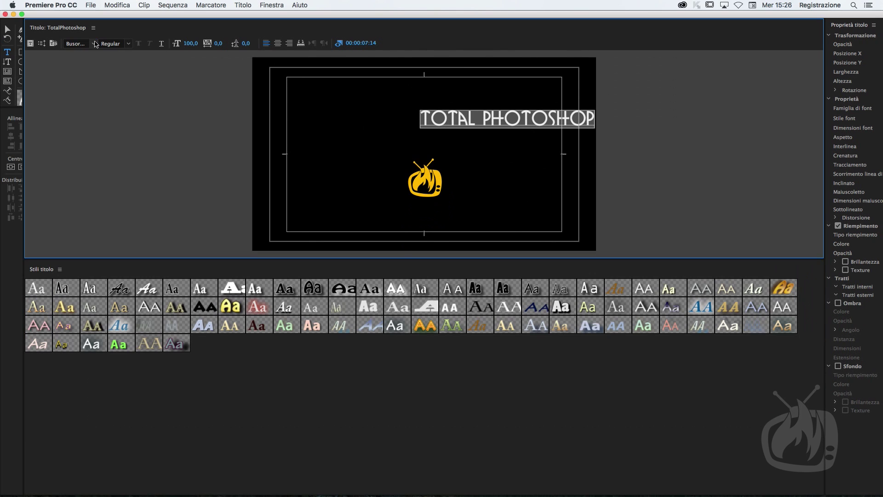
{"action": "left_click", "coordinate": [11, 168]}
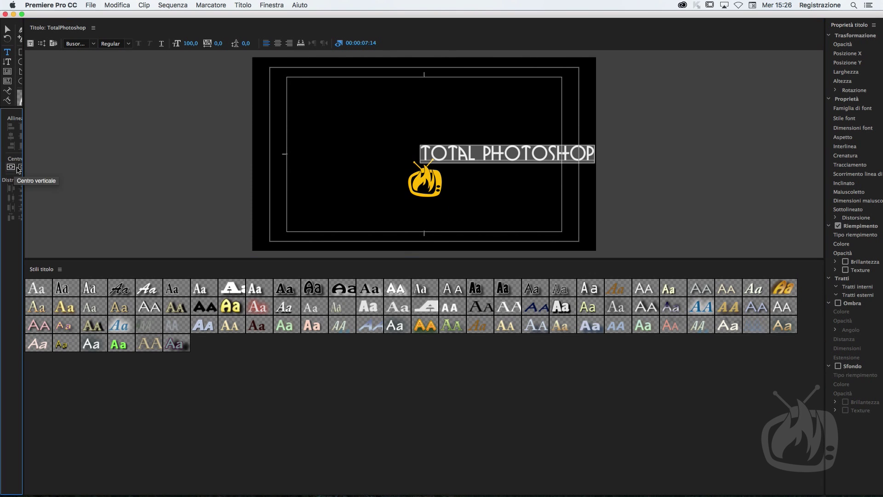
{"action": "left_click", "coordinate": [20, 167]}
{"action": "left_click", "coordinate": [9, 30]}
{"action": "left_click_drag", "start_coordinate": [439, 157], "coordinate": [437, 146]}
Select all the TOTAL PHOTOSHOP text and shift the titler to show its properties
{"action": "double_click", "coordinate": [437, 148]}
{"action": "double_click", "coordinate": [437, 147]}
{"action": "left_click_drag", "start_coordinate": [344, 146], "coordinate": [507, 139]}
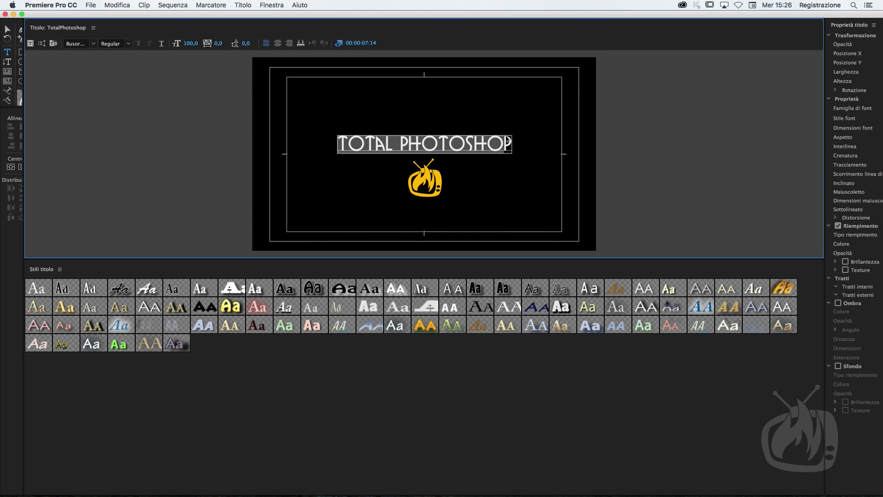
{"action": "left_click_drag", "start_coordinate": [818, 17], "coordinate": [625, 17]}
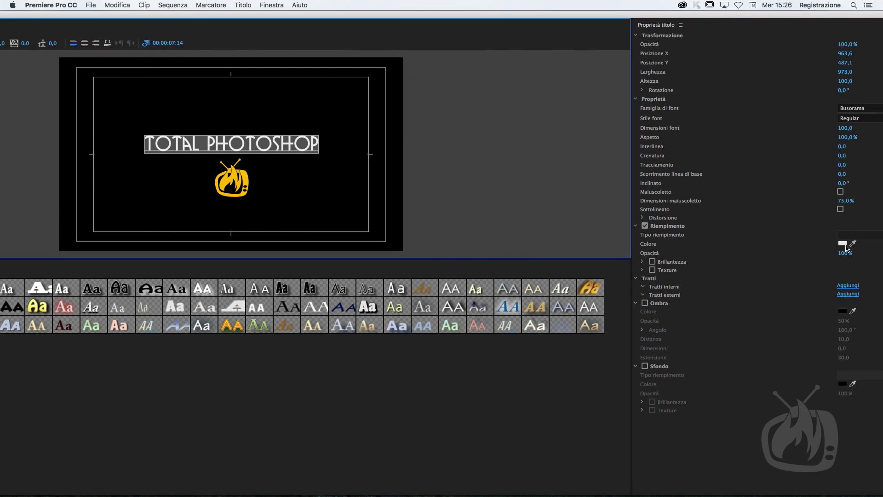
Colour the text with the logo's sampled yellow, then place TotalPhotoshop on V2 above the logo
{"action": "left_click", "coordinate": [854, 244]}
{"action": "left_click", "coordinate": [230, 182]}
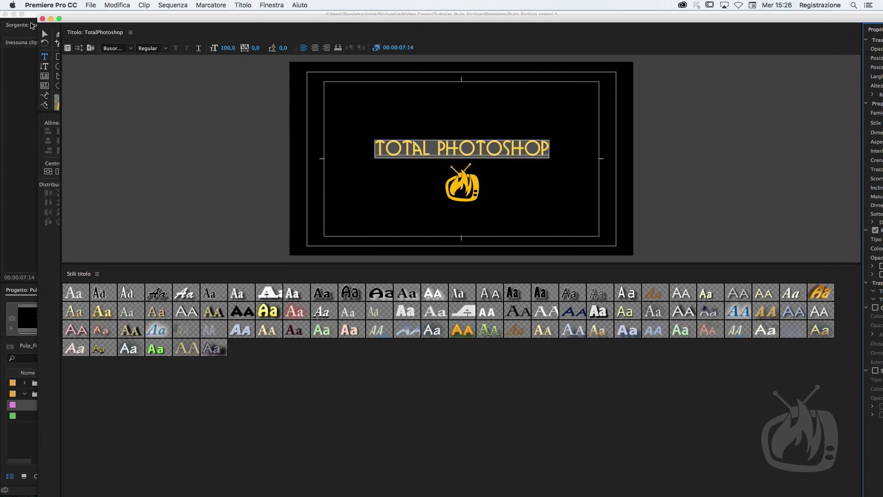
{"action": "key", "text": "super+w"}
{"action": "left_click_drag", "start_coordinate": [50, 406], "coordinate": [348, 382]}
{"action": "left_click_drag", "start_coordinate": [346, 319], "coordinate": [353, 320]}
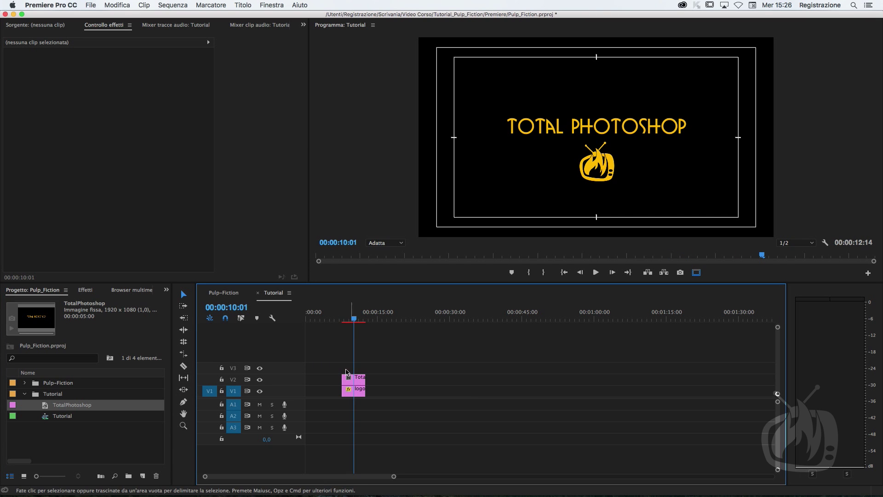
With the playhead past the clips, create a new title named Total Photoshop2
{"action": "left_click", "coordinate": [372, 318]}
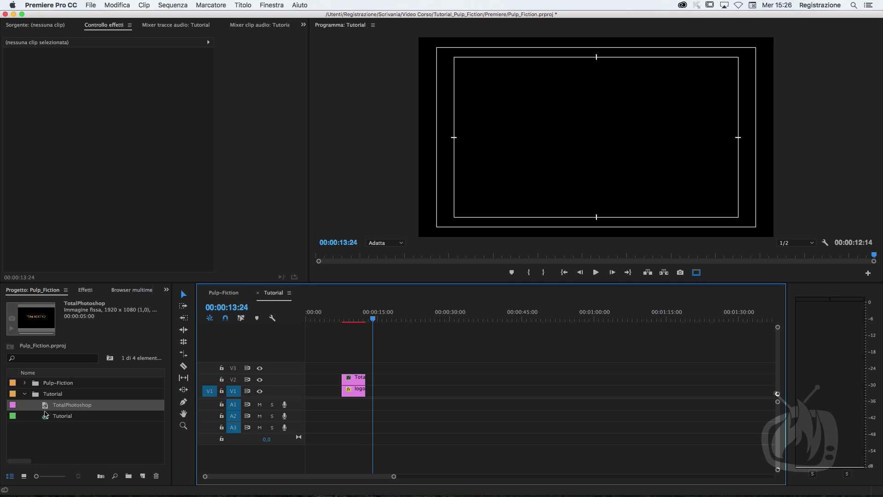
{"action": "left_click", "coordinate": [143, 475]}
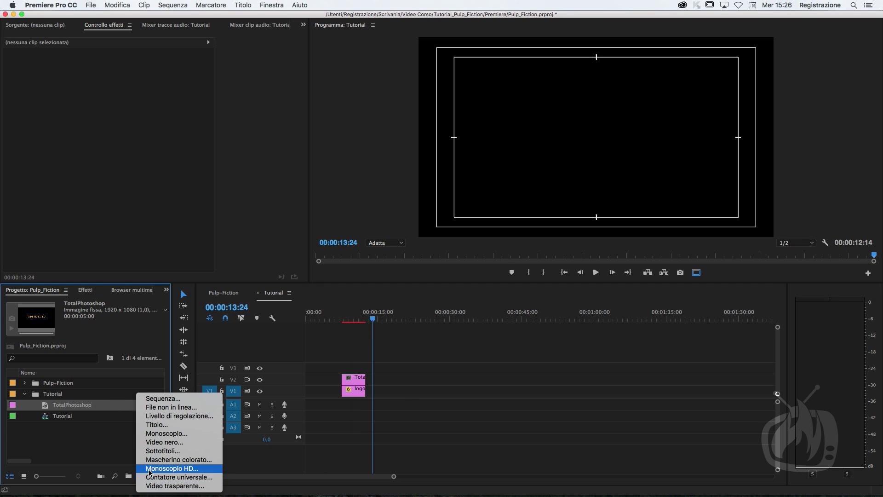
{"action": "left_click", "coordinate": [164, 424]}
{"action": "type", "text": "Total Photosh"}
{"action": "key", "text": "Return"}
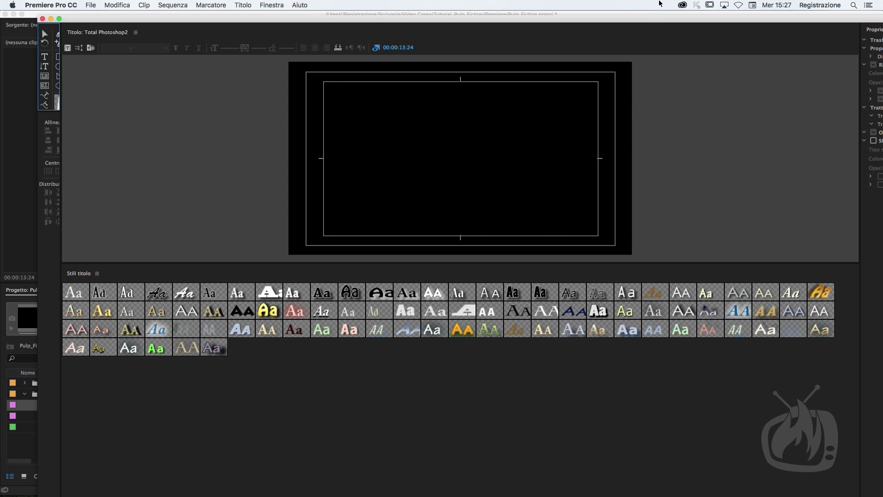
Apply the Poplar Puffy White style and type 'Total' and 'Photoshop' on two lines
{"action": "left_click_drag", "start_coordinate": [649, 21], "coordinate": [632, 16]}
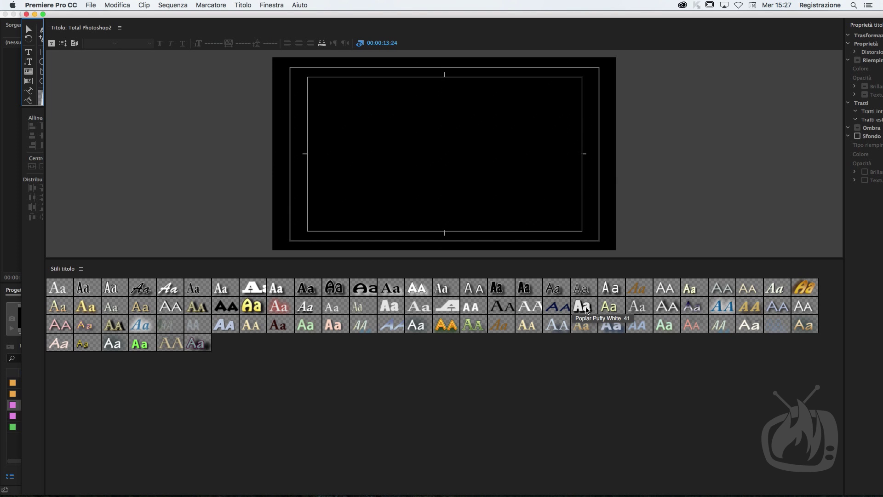
{"action": "left_click", "coordinate": [587, 311]}
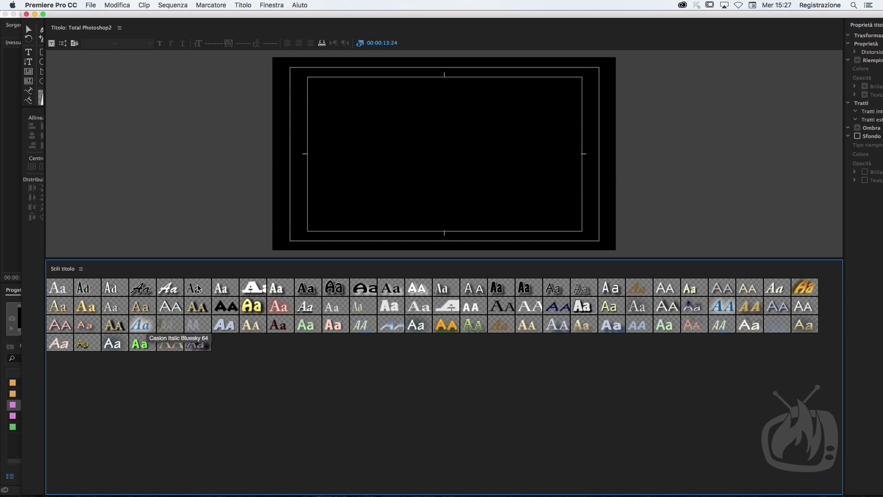
{"action": "left_click", "coordinate": [400, 135]}
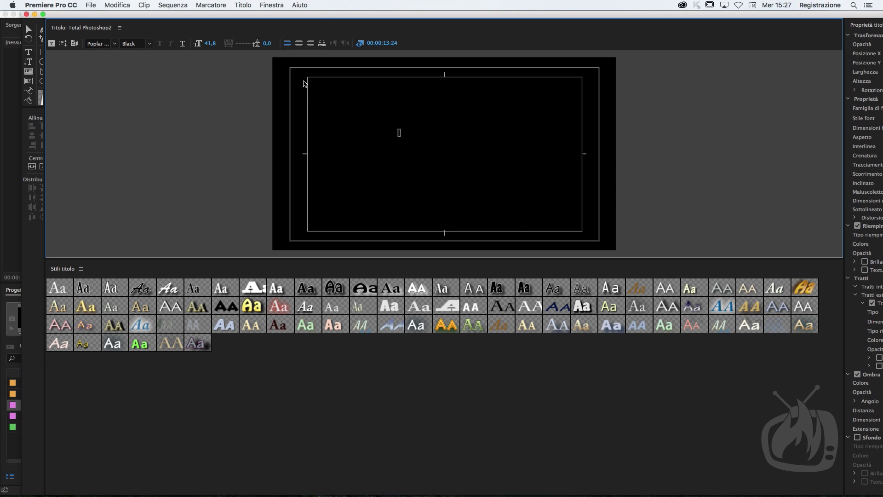
{"action": "type", "text": "Total"}
{"action": "key", "text": "Return"}
{"action": "type", "text": "Photoshop"}
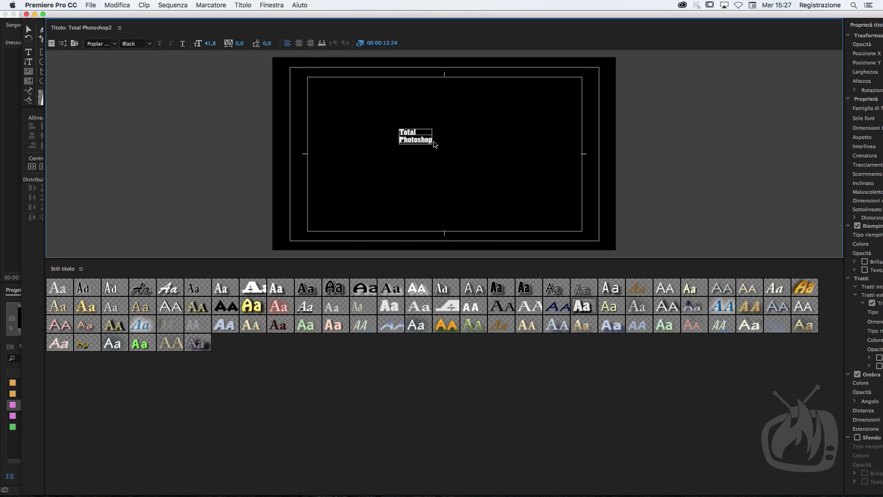
Enlarge the text to size 423,9, shift it left, and select all of it
{"action": "left_click_drag", "start_coordinate": [211, 44], "coordinate": [233, 45]}
{"action": "left_click", "coordinate": [28, 31]}
{"action": "left_click_drag", "start_coordinate": [463, 216], "coordinate": [340, 210]}
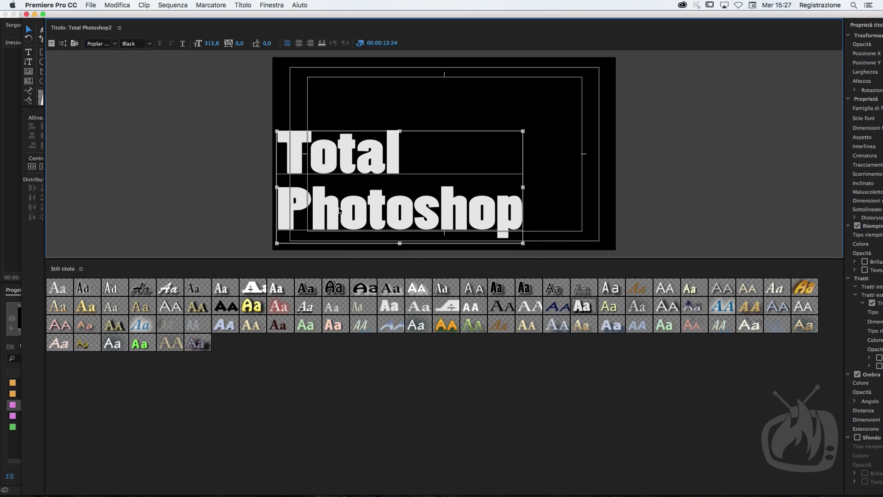
{"action": "left_click_drag", "start_coordinate": [340, 209], "coordinate": [341, 211]}
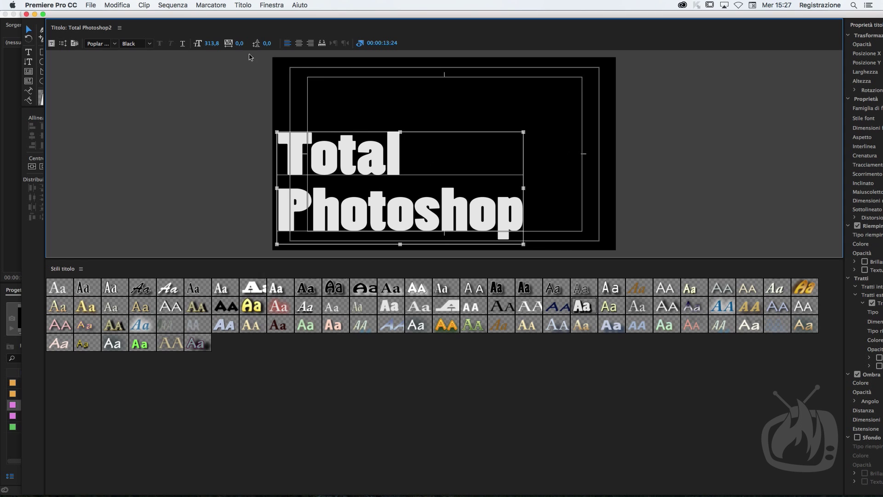
{"action": "left_click_drag", "start_coordinate": [524, 133], "coordinate": [613, 110]}
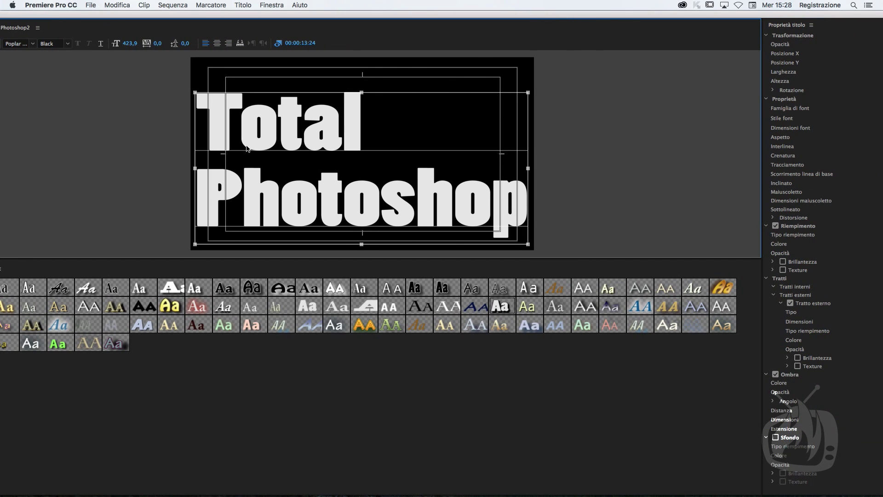
{"action": "double_click", "coordinate": [247, 148]}
{"action": "left_click", "coordinate": [240, 135]}
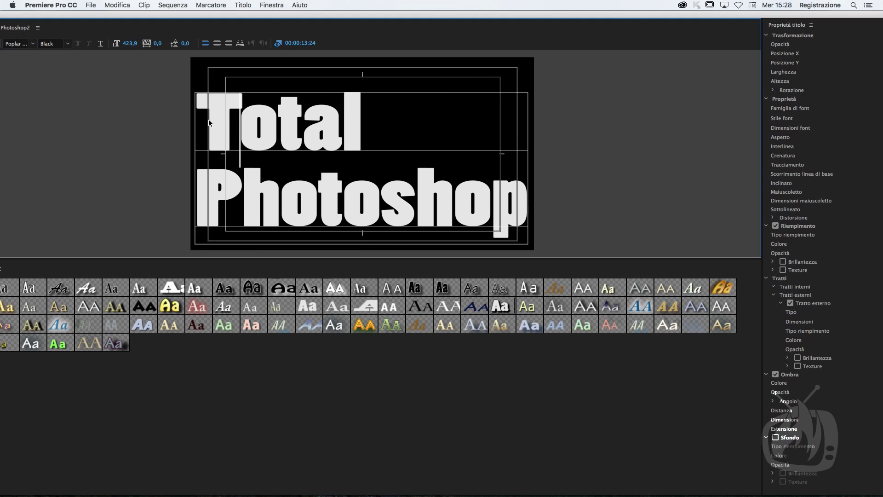
{"action": "left_click_drag", "start_coordinate": [208, 122], "coordinate": [572, 236]}
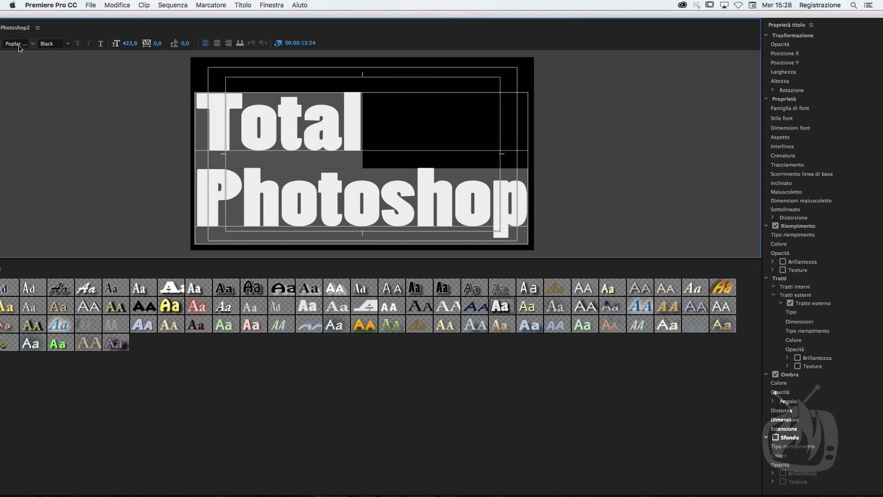
Switch the title font to Aachen and shrink the text to size 262,5 to fit
{"action": "left_click", "coordinate": [88, 44]}
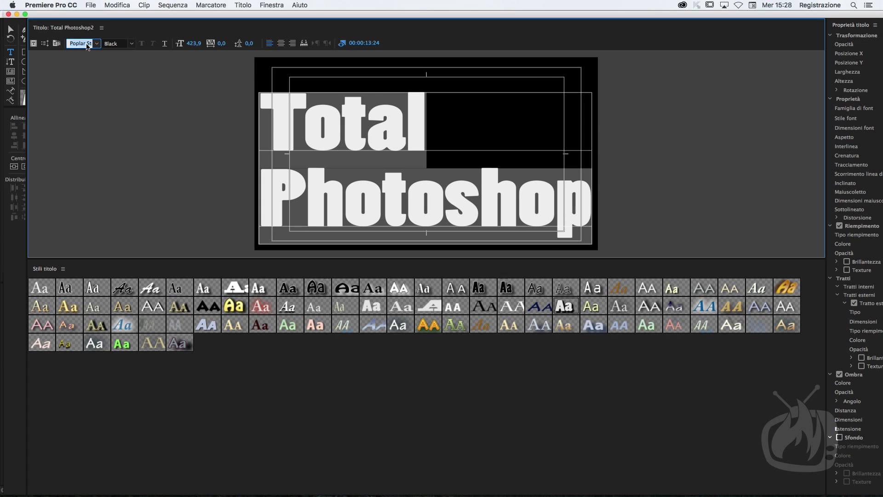
{"action": "type", "text": "Aa"}
{"action": "key", "text": "Return"}
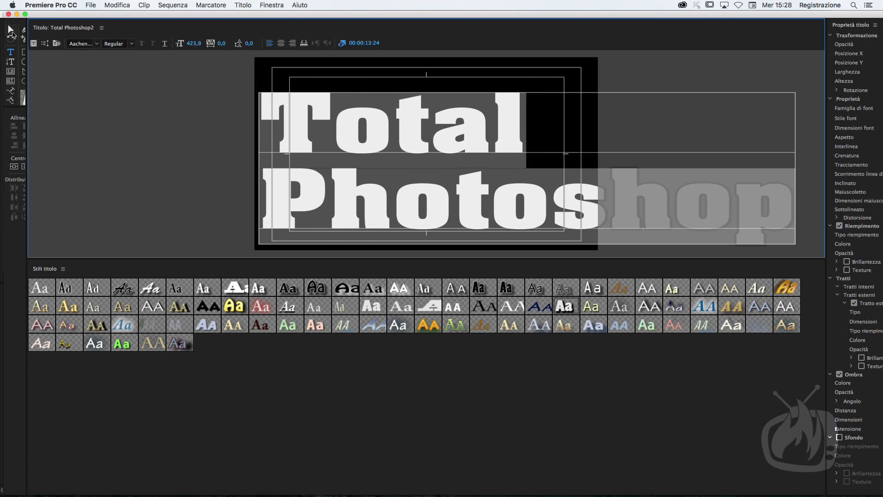
{"action": "key", "text": "Escape"}
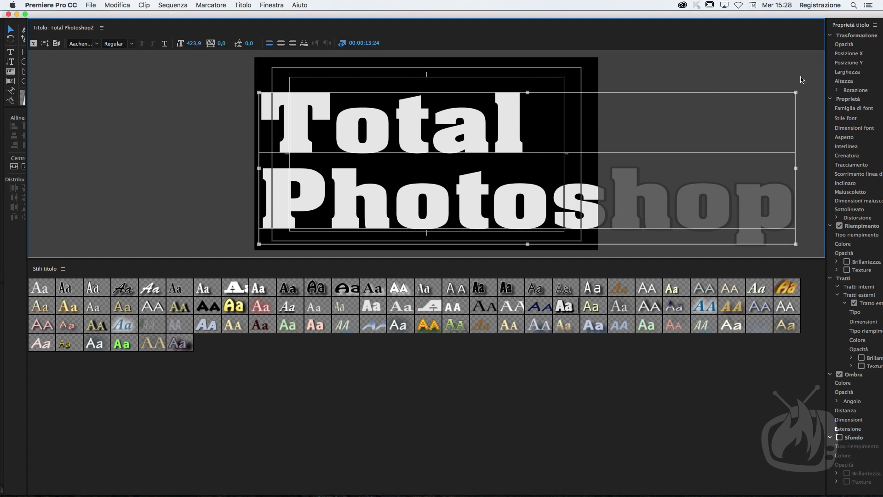
{"action": "left_click_drag", "start_coordinate": [798, 248], "coordinate": [593, 249]}
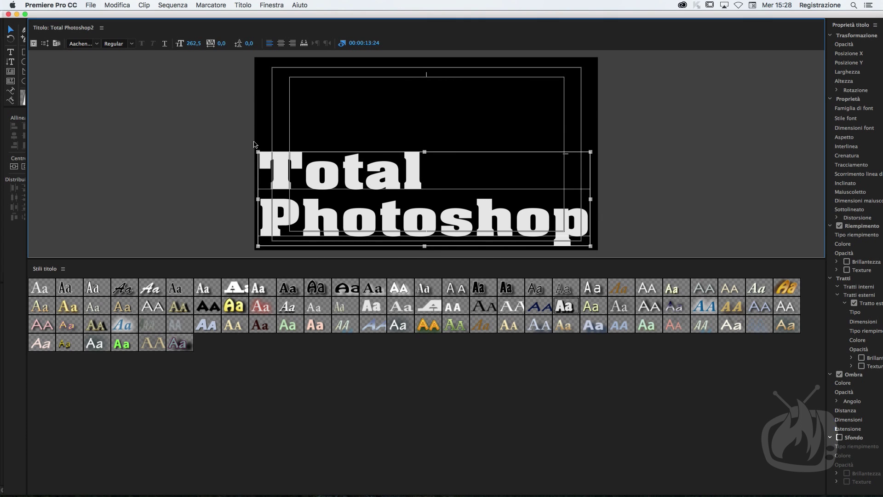
{"action": "double_click", "coordinate": [297, 181]}
Change the title's fill colour from white to golden orange E79E20
{"action": "left_click_drag", "start_coordinate": [693, 19], "coordinate": [531, 4]}
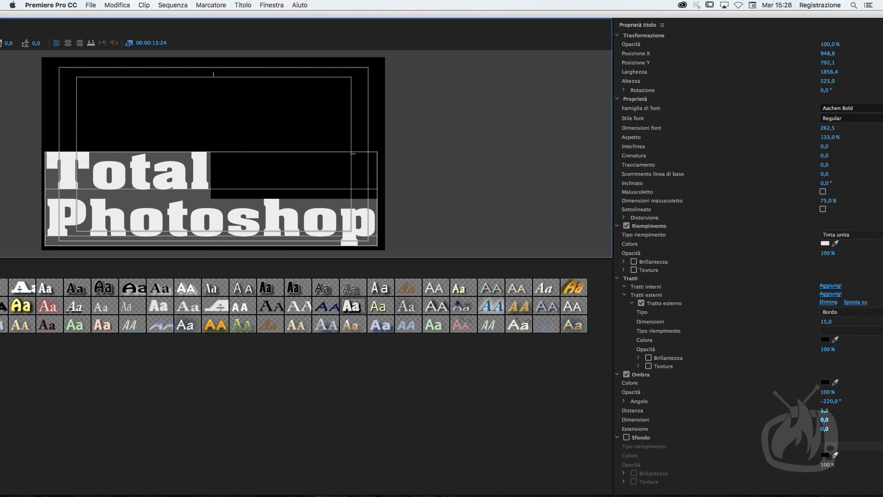
{"action": "left_click_drag", "start_coordinate": [843, 18], "coordinate": [774, 15]}
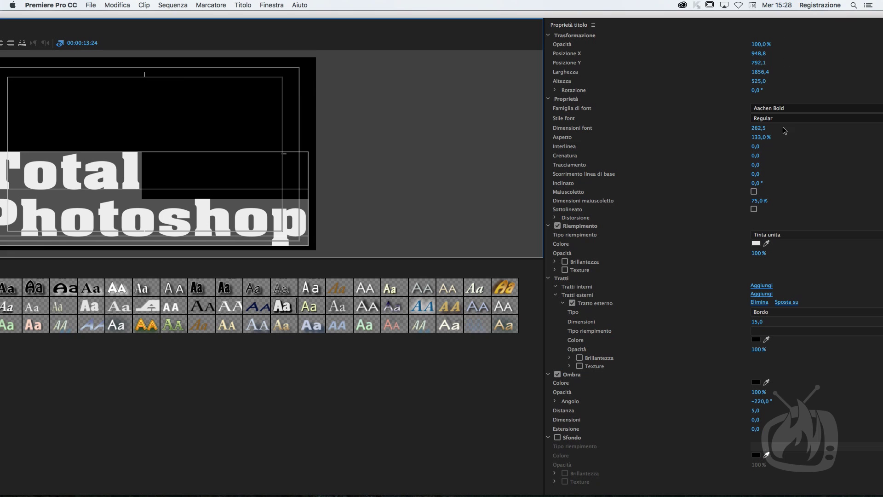
{"action": "left_click", "coordinate": [756, 244]}
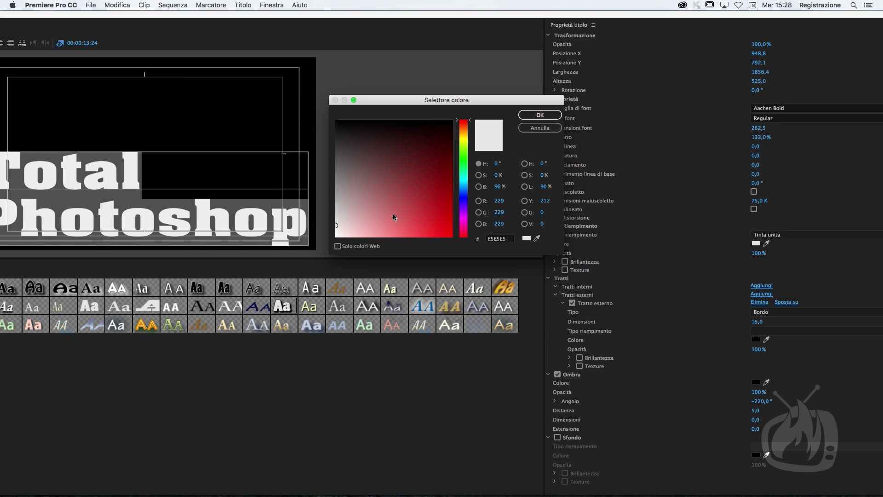
{"action": "left_click_drag", "start_coordinate": [464, 134], "coordinate": [465, 135]}
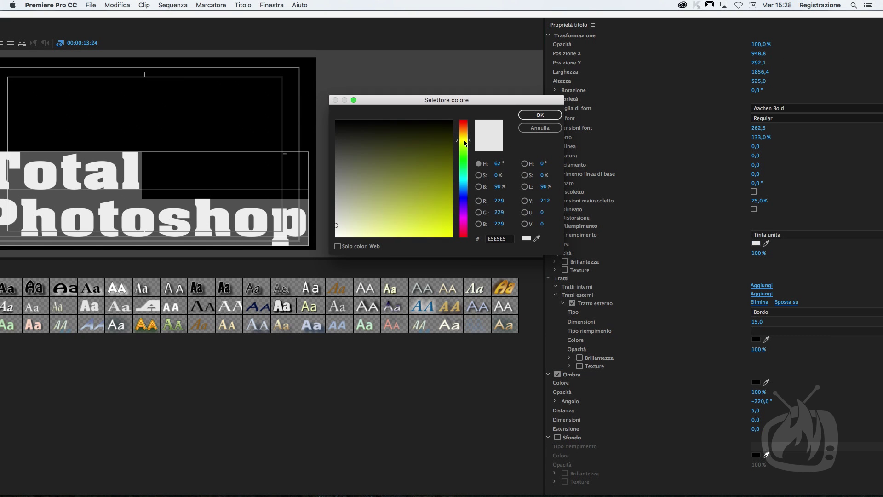
{"action": "left_click_drag", "start_coordinate": [358, 237], "coordinate": [431, 221]}
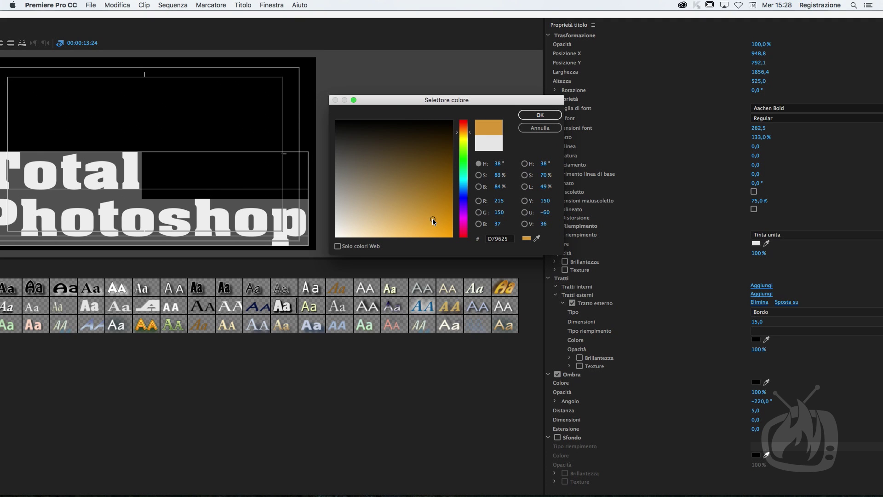
{"action": "left_click_drag", "start_coordinate": [434, 221], "coordinate": [440, 235]}
{"action": "left_click", "coordinate": [533, 115]}
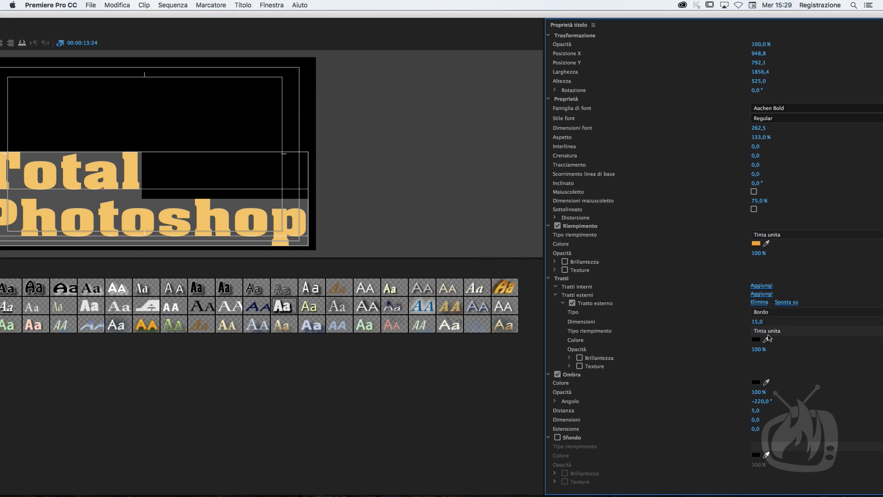
{"action": "left_click", "coordinate": [756, 340]}
Set the outer stroke colour to orange-red F87C40
{"action": "left_click_drag", "start_coordinate": [466, 141], "coordinate": [466, 123]}
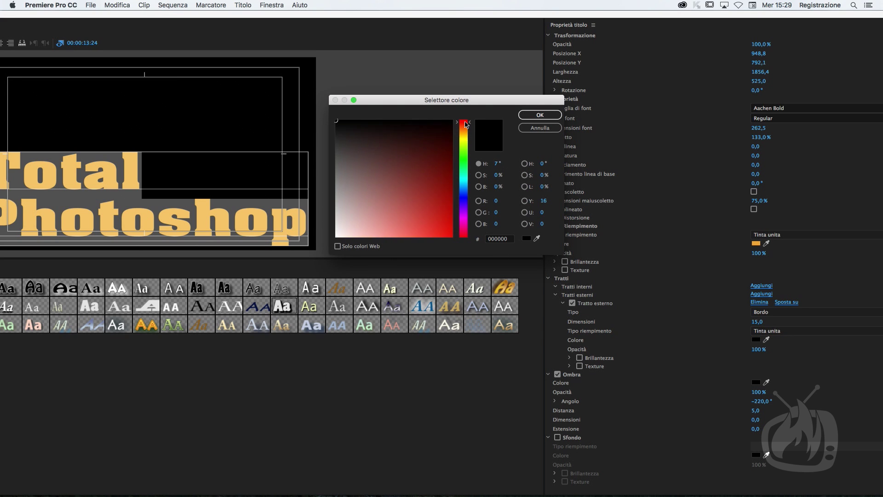
{"action": "left_click", "coordinate": [422, 237]}
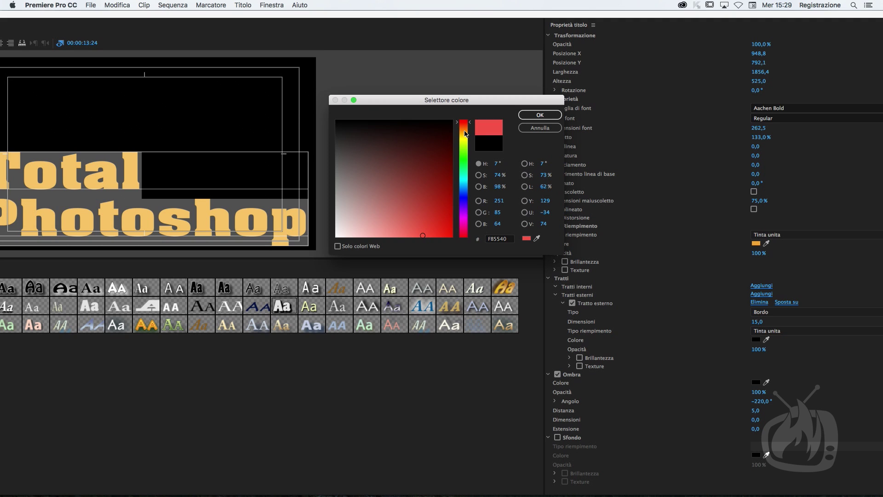
{"action": "left_click_drag", "start_coordinate": [465, 132], "coordinate": [464, 126]}
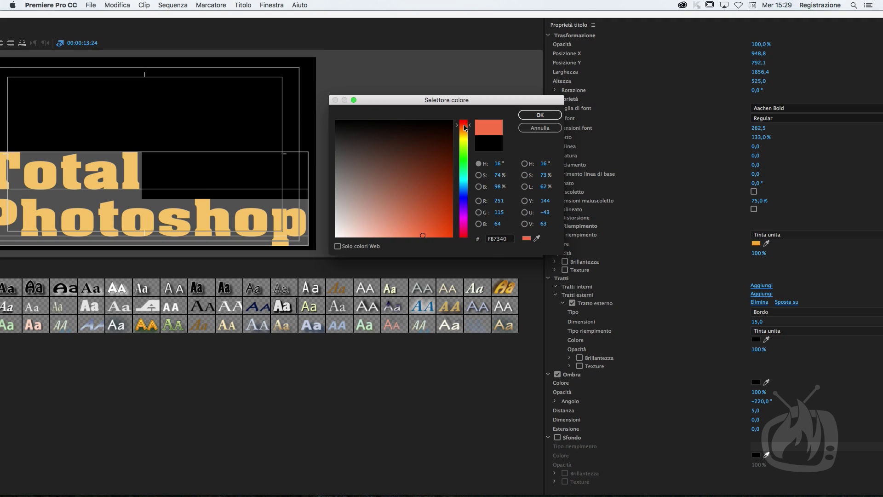
{"action": "left_click", "coordinate": [435, 232]}
{"action": "left_click", "coordinate": [537, 114]}
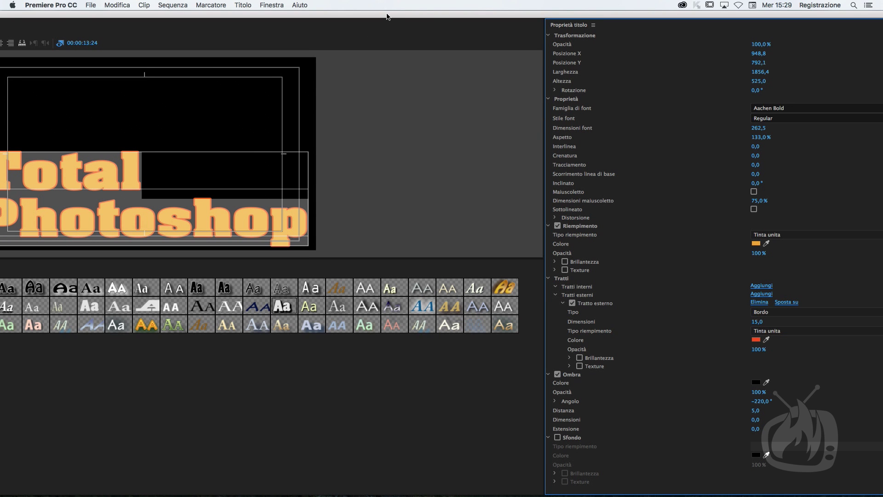
{"action": "left_click_drag", "start_coordinate": [386, 17], "coordinate": [463, 13]}
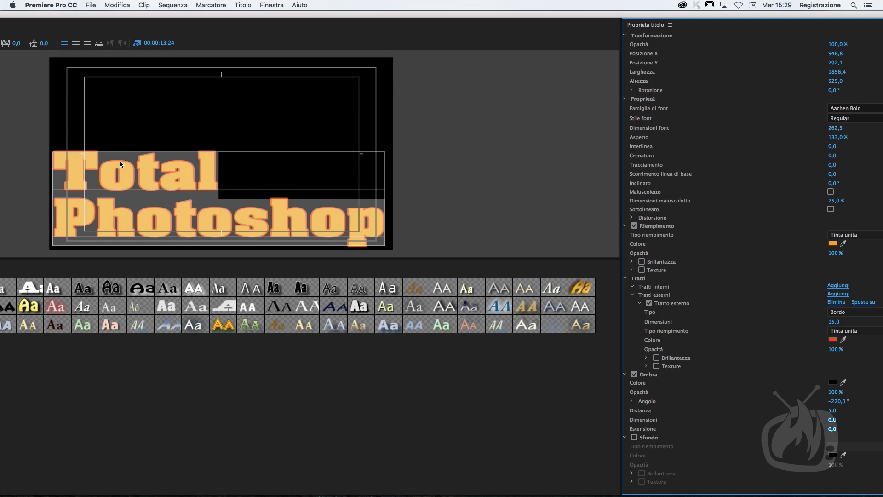
Select all the title text and change the outer stroke type from Edge to Depth
{"action": "left_click", "coordinate": [53, 164]}
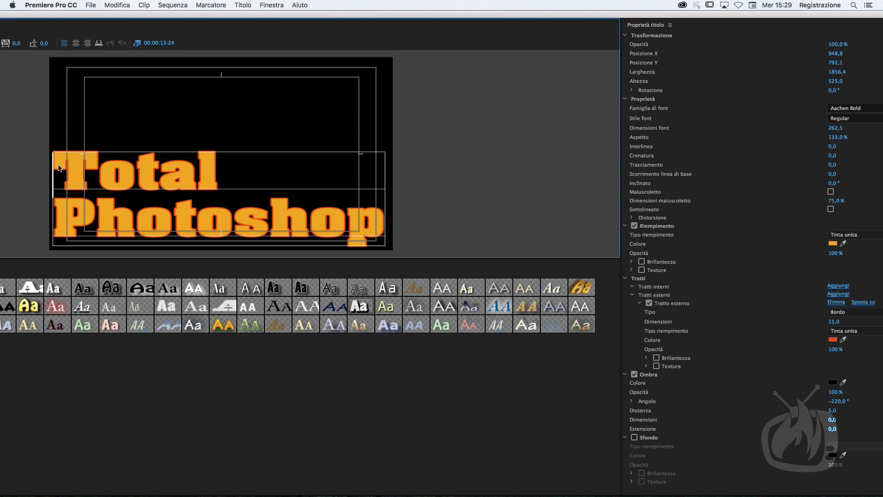
{"action": "left_click_drag", "start_coordinate": [56, 165], "coordinate": [388, 230]}
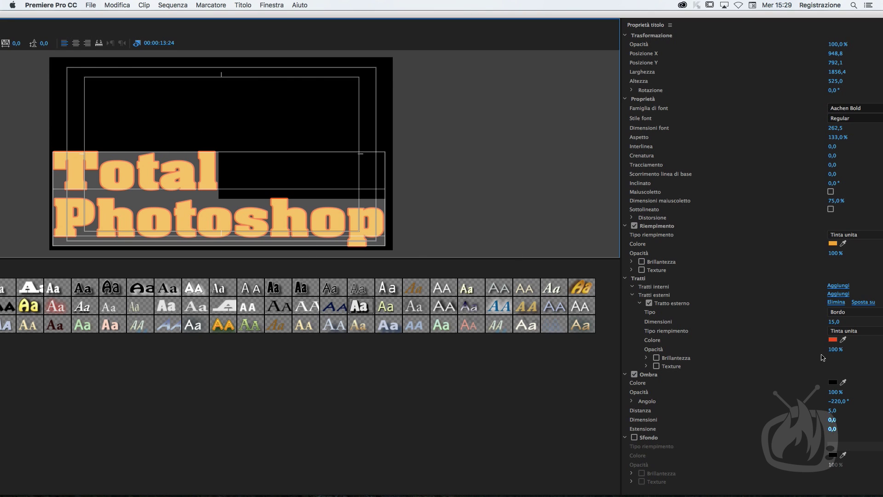
{"action": "left_click", "coordinate": [851, 314]}
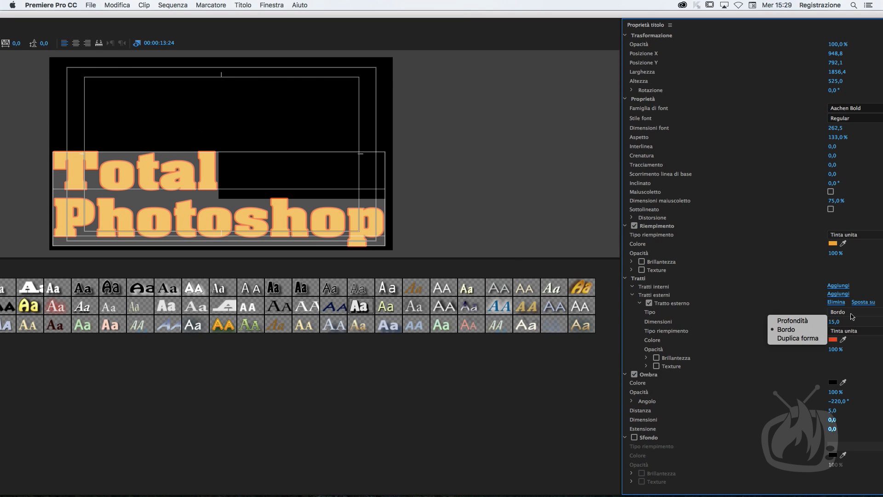
{"action": "left_click", "coordinate": [813, 320]}
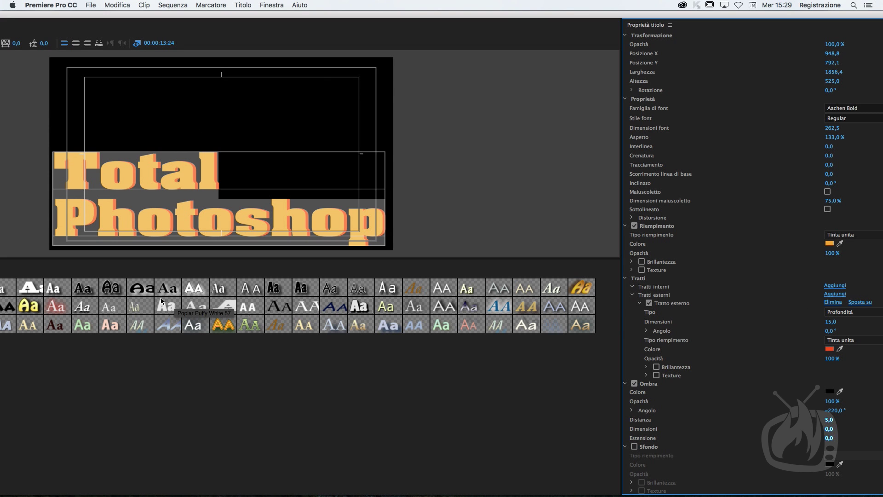
Close the titler, place Total Photoshop2 on V1 at the playhead, and select the clip
{"action": "double_click", "coordinate": [118, 17]}
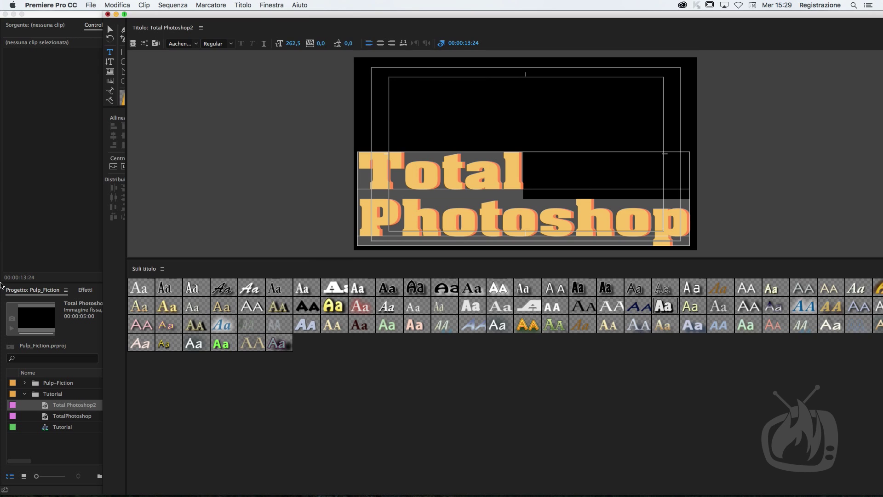
{"action": "left_click", "coordinate": [108, 14]}
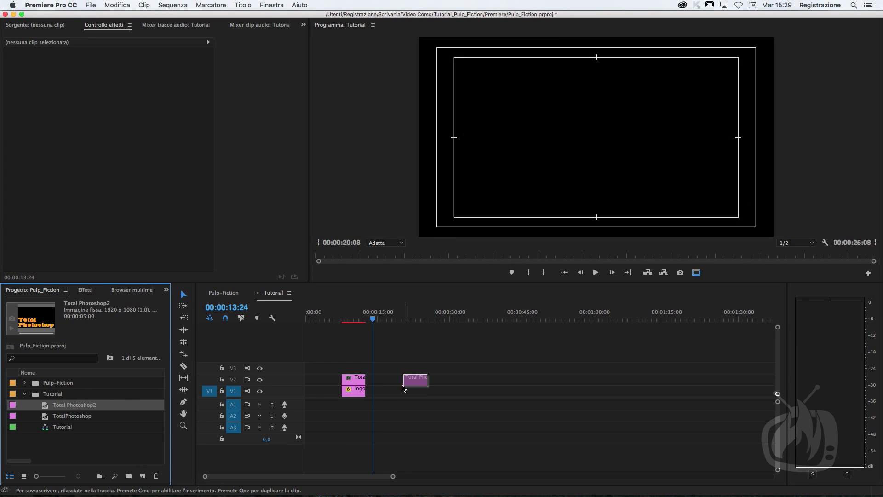
{"action": "left_click_drag", "start_coordinate": [291, 385], "coordinate": [382, 398]}
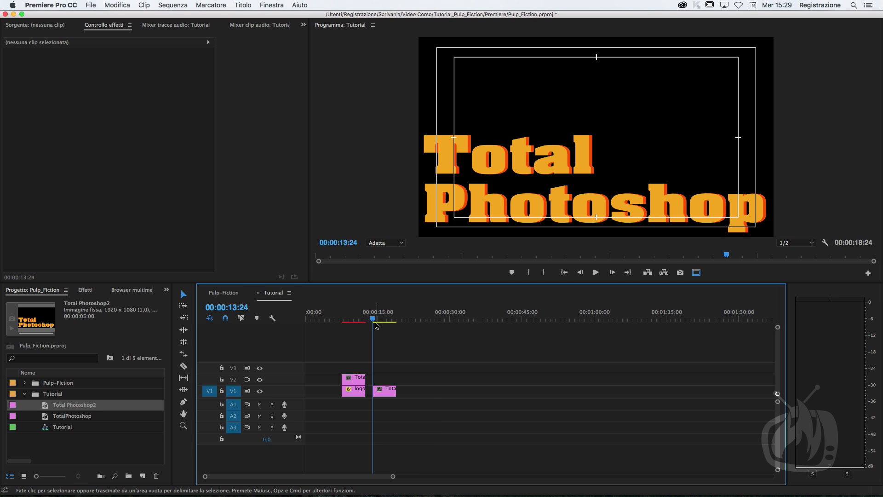
{"action": "left_click", "coordinate": [380, 391]}
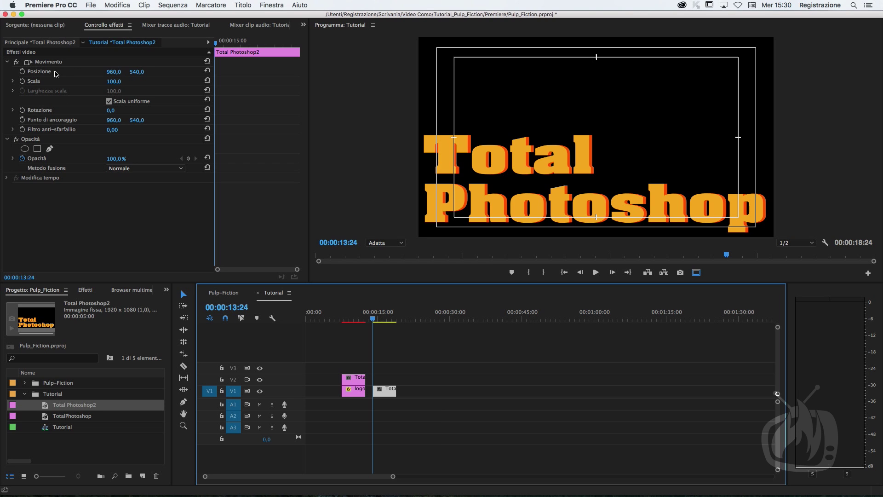
At 25% Program zoom, move the title below the frame and set a starting Position keyframe
{"action": "left_click", "coordinate": [70, 63]}
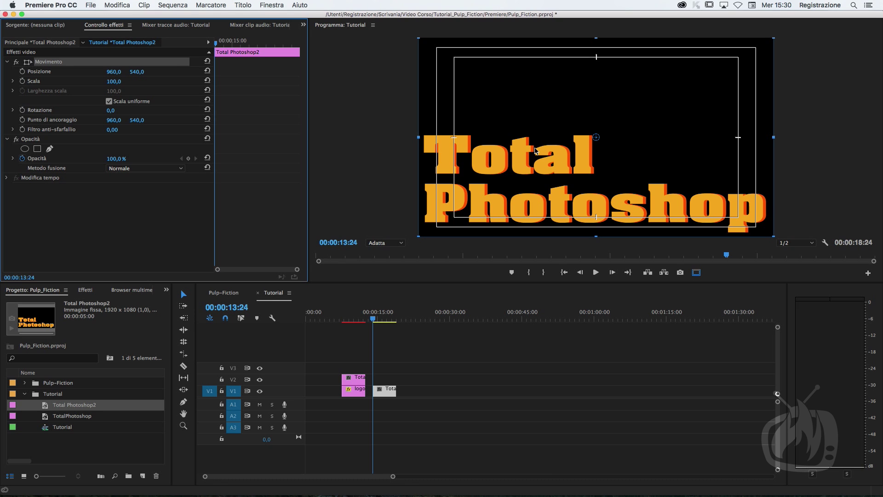
{"action": "left_click", "coordinate": [385, 243]}
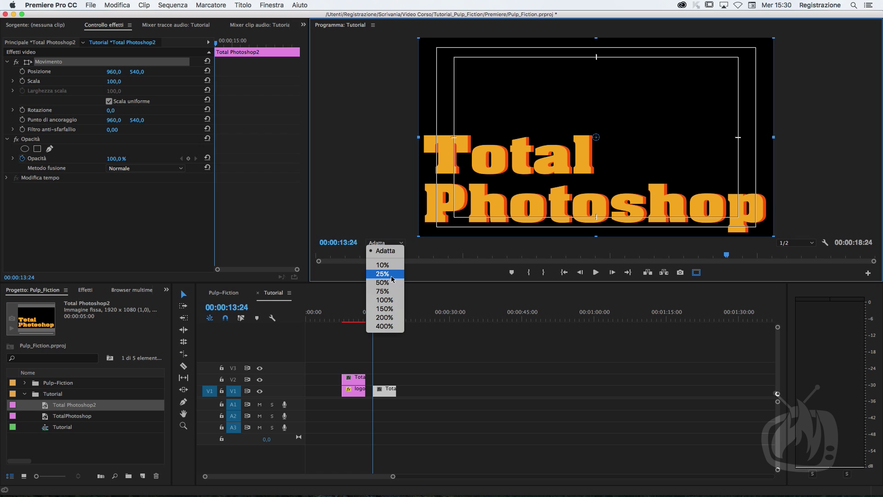
{"action": "left_click", "coordinate": [392, 275]}
{"action": "left_click_drag", "start_coordinate": [548, 163], "coordinate": [550, 231]}
{"action": "left_click", "coordinate": [23, 72]}
At about 00:00:17:15, move the title back into frame (964,0 × 332,0), then lengthen the clip
{"action": "left_click", "coordinate": [379, 319]}
{"action": "left_click_drag", "start_coordinate": [383, 321], "coordinate": [394, 321]}
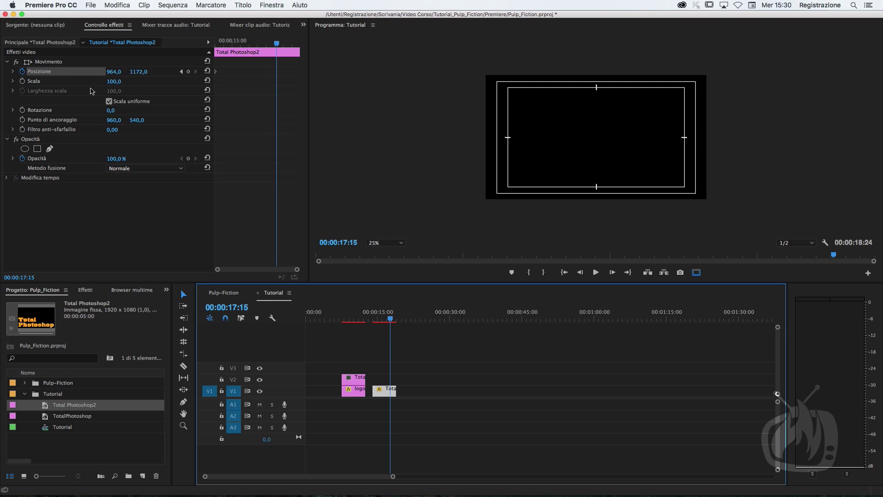
{"action": "left_click", "coordinate": [74, 64]}
{"action": "left_click_drag", "start_coordinate": [675, 211], "coordinate": [667, 116]}
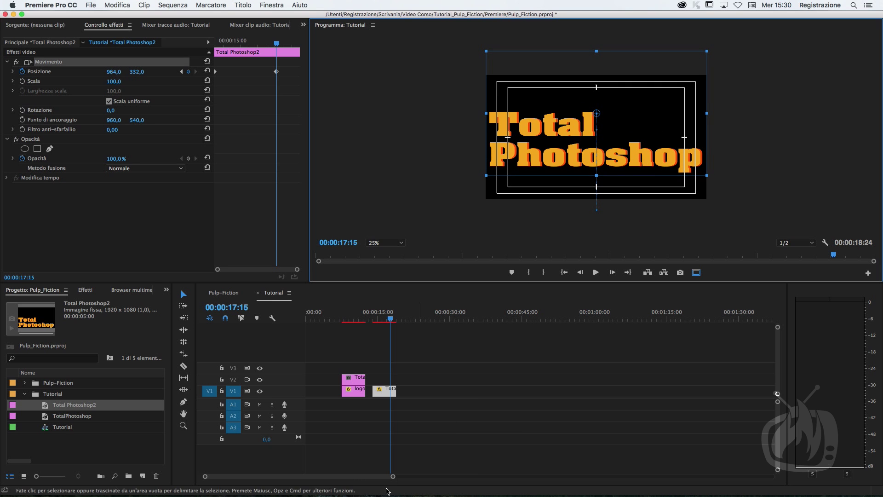
{"action": "left_click_drag", "start_coordinate": [396, 392], "coordinate": [469, 392]}
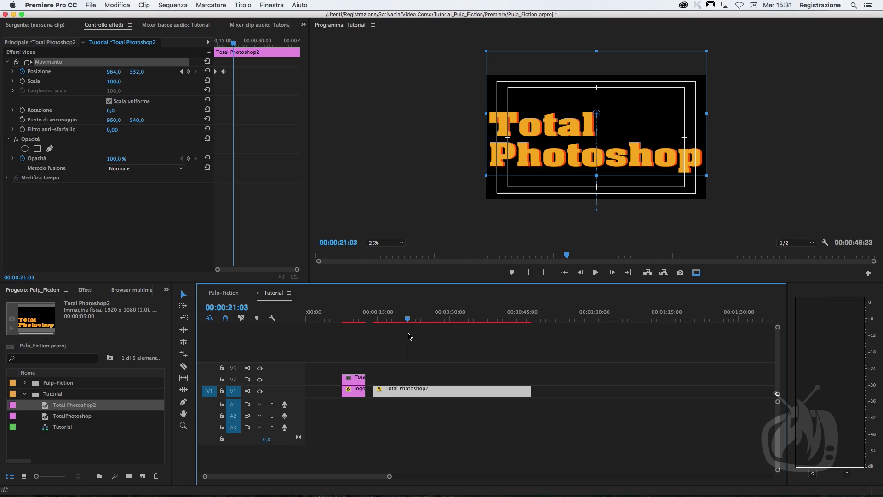
Keyframe Scale at the animation start, then reduce it to 17 at 00:00:46:11 near the clip end
{"action": "left_click_drag", "start_coordinate": [410, 336], "coordinate": [375, 348]}
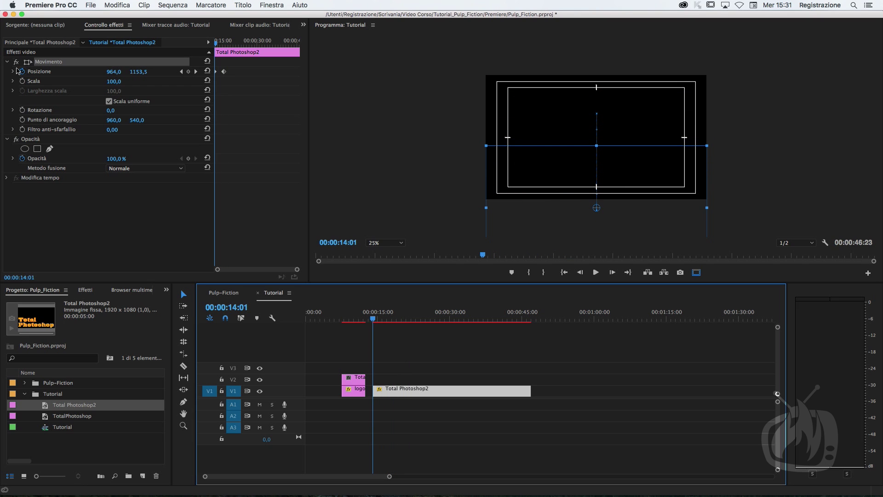
{"action": "left_click", "coordinate": [22, 81]}
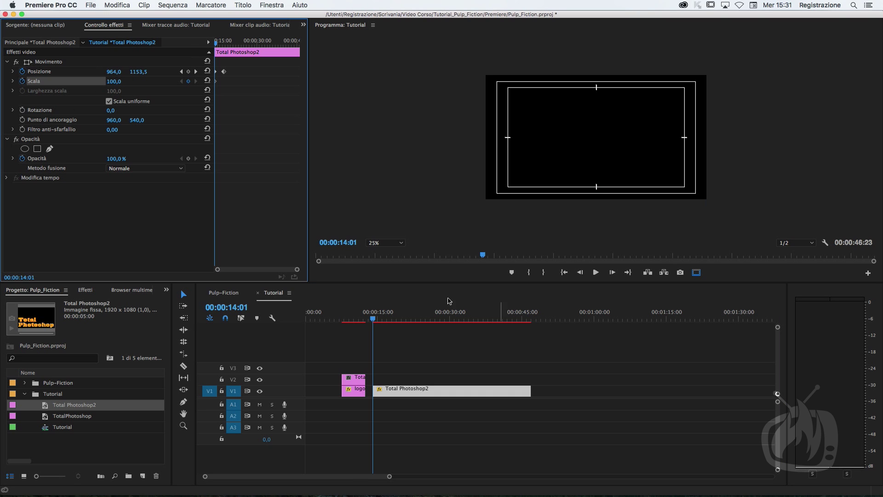
{"action": "left_click", "coordinate": [376, 322]}
{"action": "left_click_drag", "start_coordinate": [377, 322], "coordinate": [531, 335]}
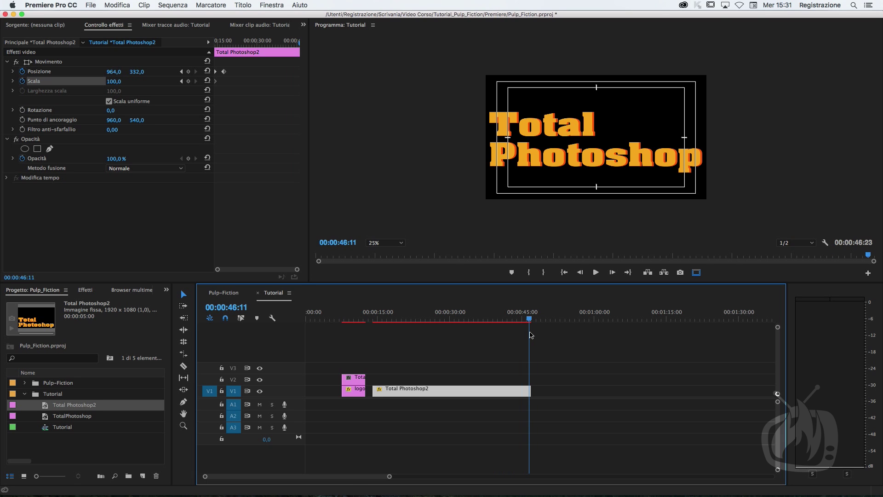
{"action": "left_click", "coordinate": [116, 84]}
{"action": "left_click_drag", "start_coordinate": [117, 83], "coordinate": [115, 84]}
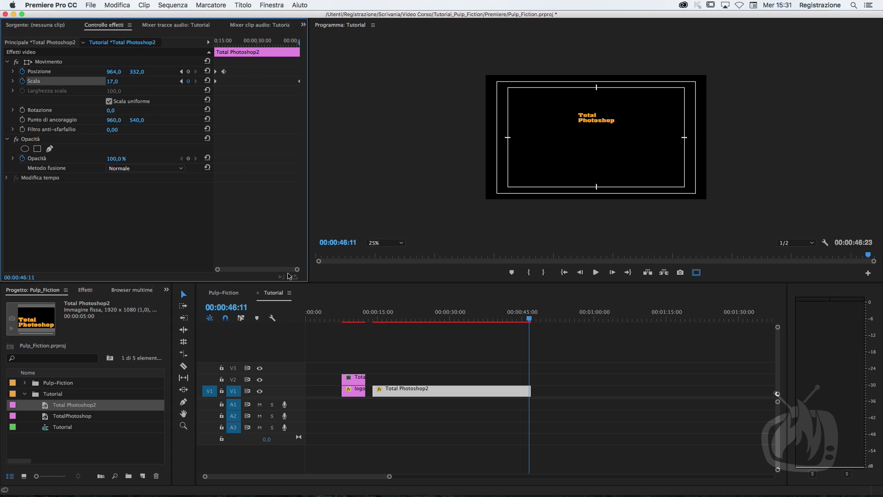
{"action": "left_click", "coordinate": [226, 94]}
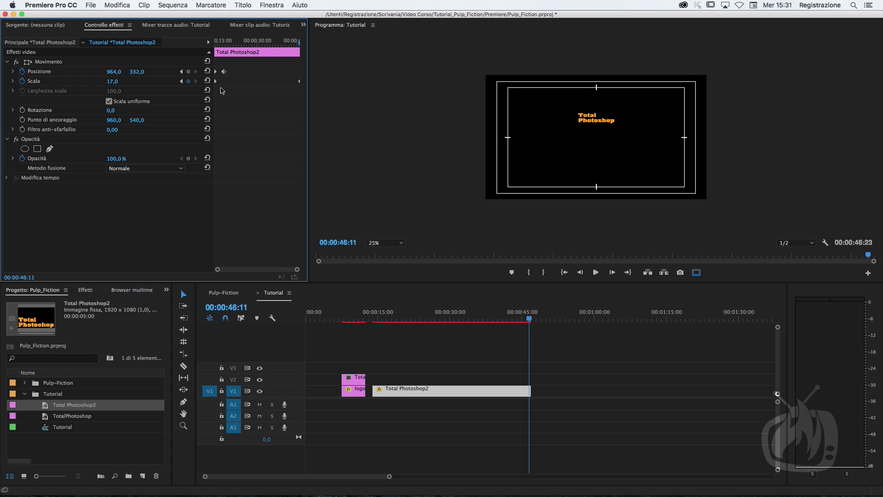
Change the Position keyframe's spatial interpolation from auto Bezier to Lineare
{"action": "right_click", "coordinate": [216, 83]}
{"action": "left_click", "coordinate": [374, 321]}
{"action": "left_click_drag", "start_coordinate": [376, 324], "coordinate": [413, 328]}
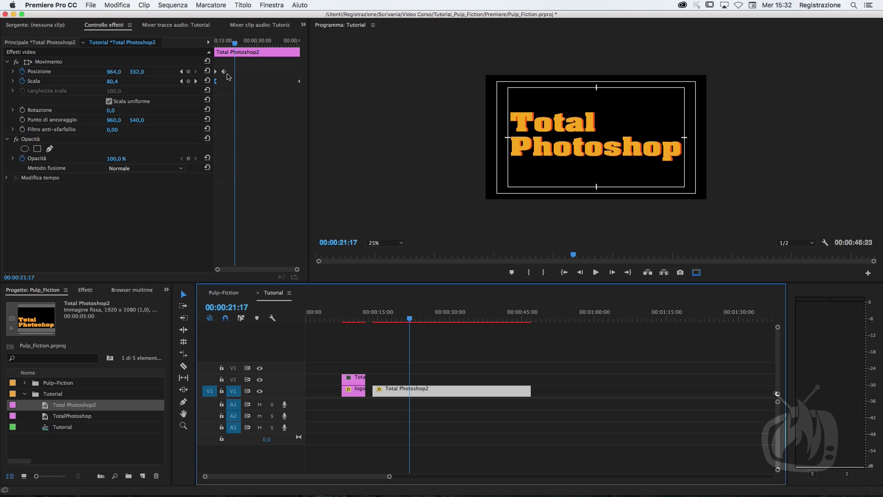
{"action": "right_click", "coordinate": [225, 72]}
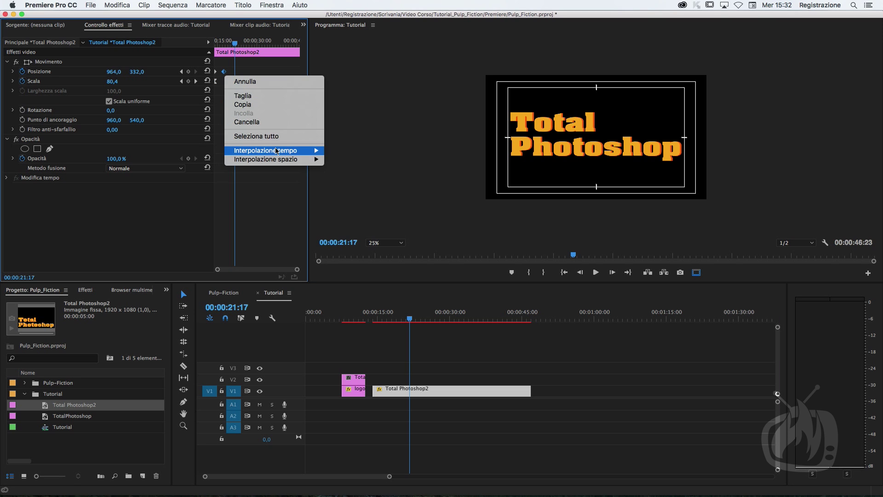
{"action": "mouse_move", "coordinate": [277, 151]}
{"action": "mouse_move", "coordinate": [310, 166]}
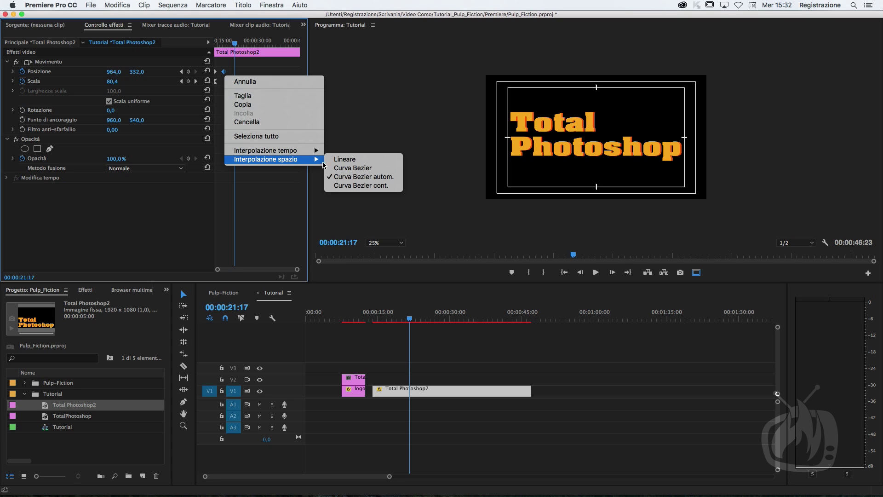
{"action": "left_click", "coordinate": [351, 160]}
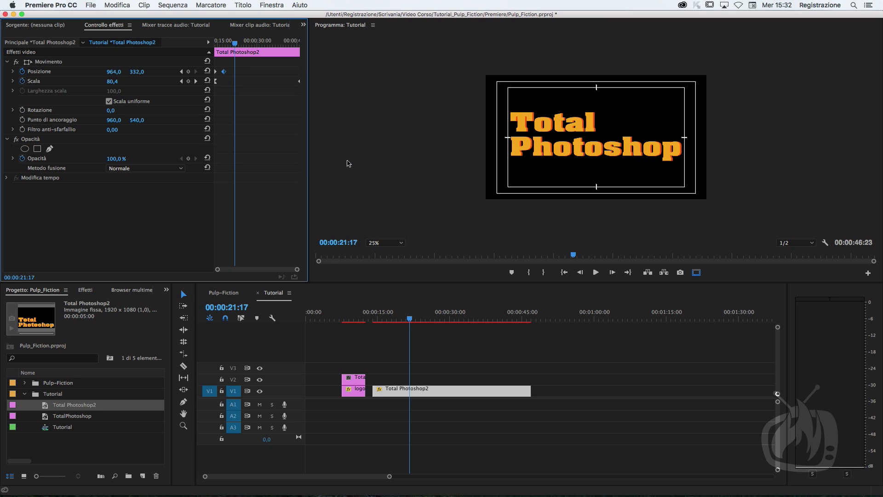
Create a new empty title from New Item > Titolo, named for the author's credit
{"action": "mouse_move", "coordinate": [401, 321]}
{"action": "left_mouse_down"}
{"action": "mouse_move", "coordinate": [378, 327]}
{"action": "mouse_move", "coordinate": [543, 328]}
{"action": "mouse_move", "coordinate": [373, 346]}
{"action": "mouse_move", "coordinate": [404, 346]}
{"action": "left_mouse_up"}
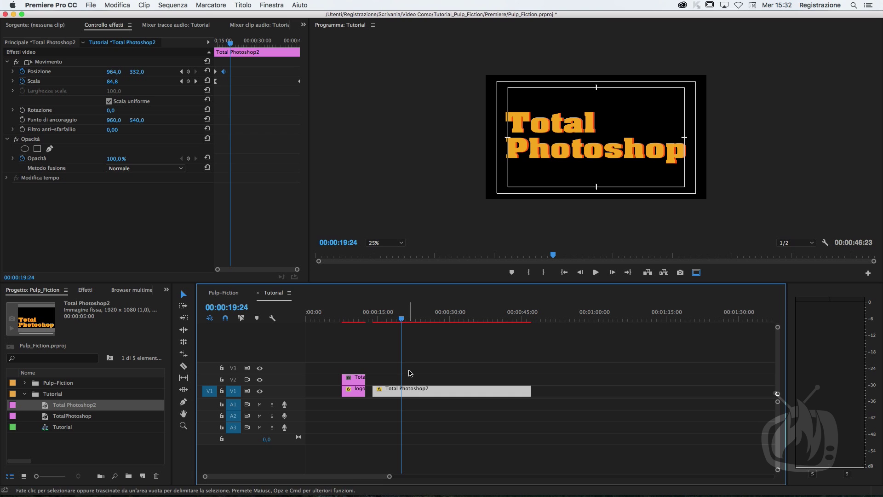
{"action": "left_click", "coordinate": [143, 476]}
{"action": "left_click", "coordinate": [157, 425]}
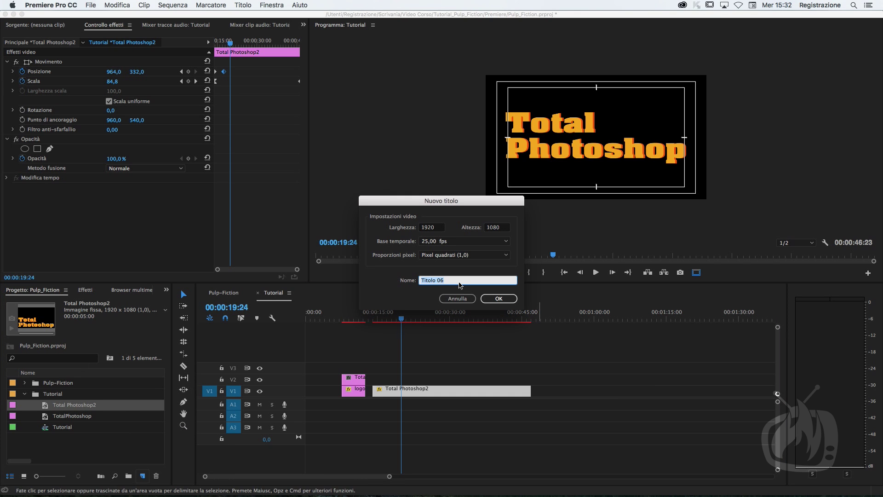
{"action": "type", "text": "Camil"}
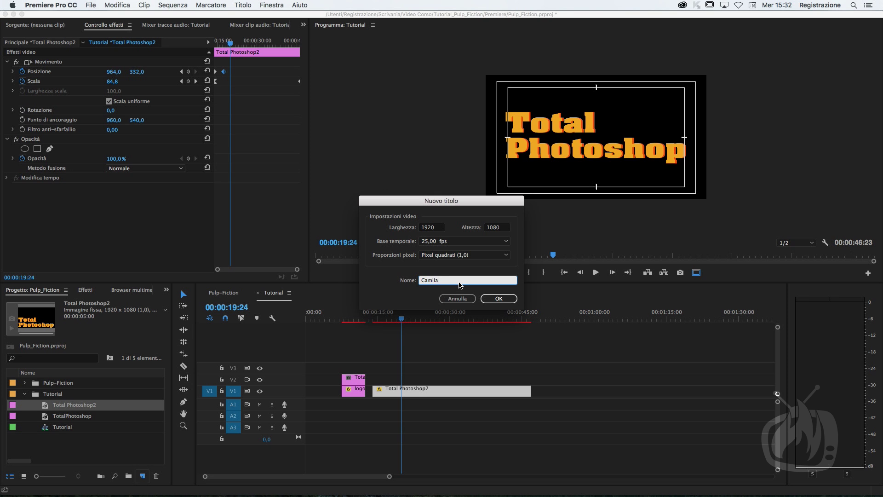
{"action": "type", "text": "a"}
{"action": "key", "text": "Return"}
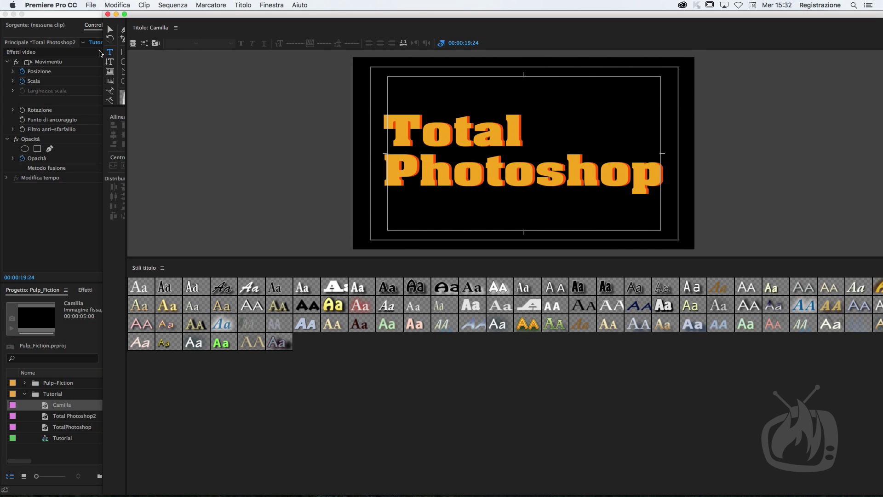
Type the author's name beside 'Total' and set it in Friz Quadrata Bold
{"action": "left_click", "coordinate": [514, 150]}
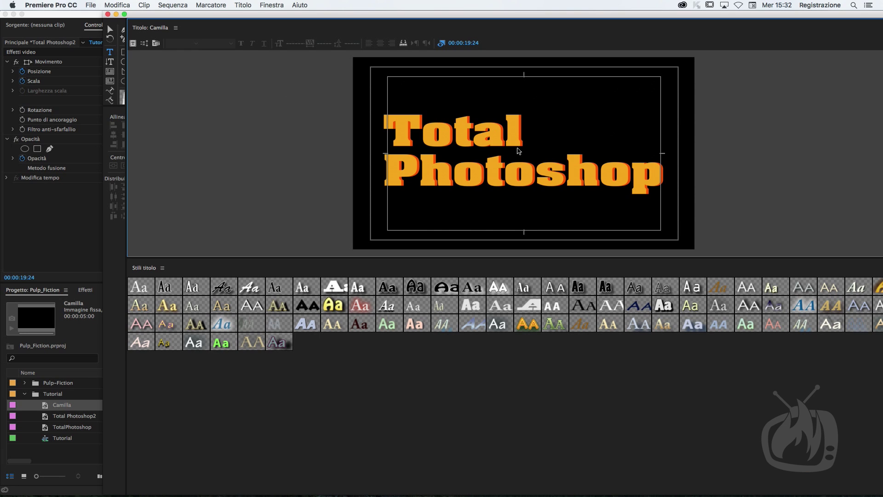
{"action": "type", "text": "camilla Bilato"}
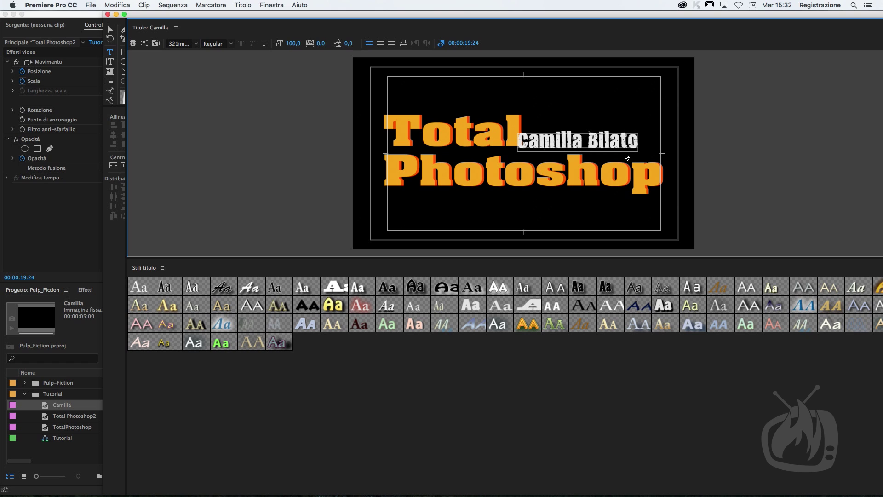
{"action": "double_click", "coordinate": [519, 143]}
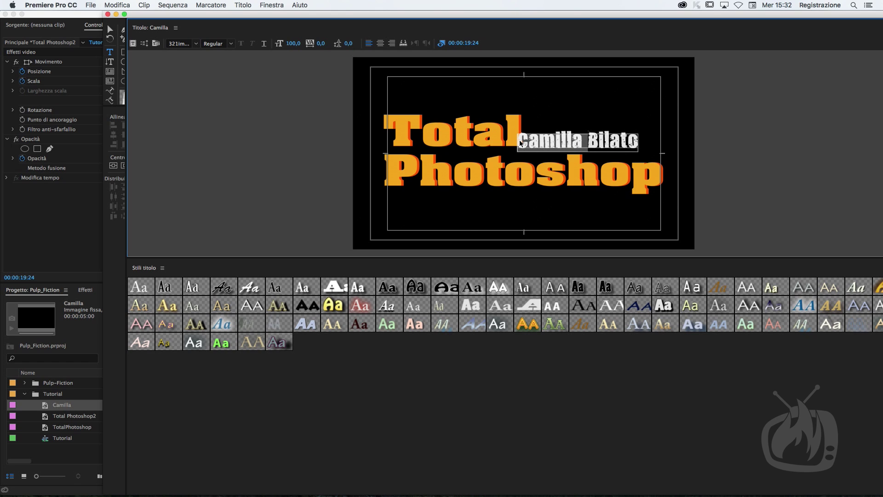
{"action": "left_click", "coordinate": [520, 143]}
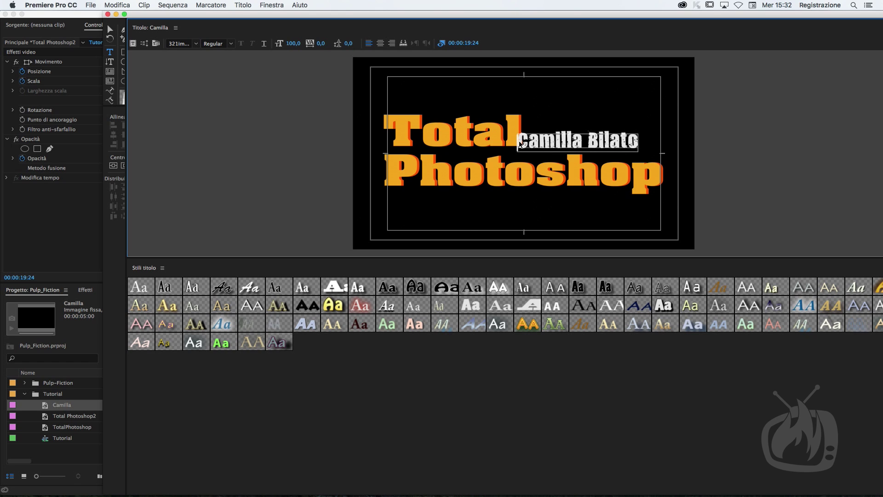
{"action": "left_click_drag", "start_coordinate": [639, 143], "coordinate": [518, 143]}
{"action": "left_click", "coordinate": [184, 45]}
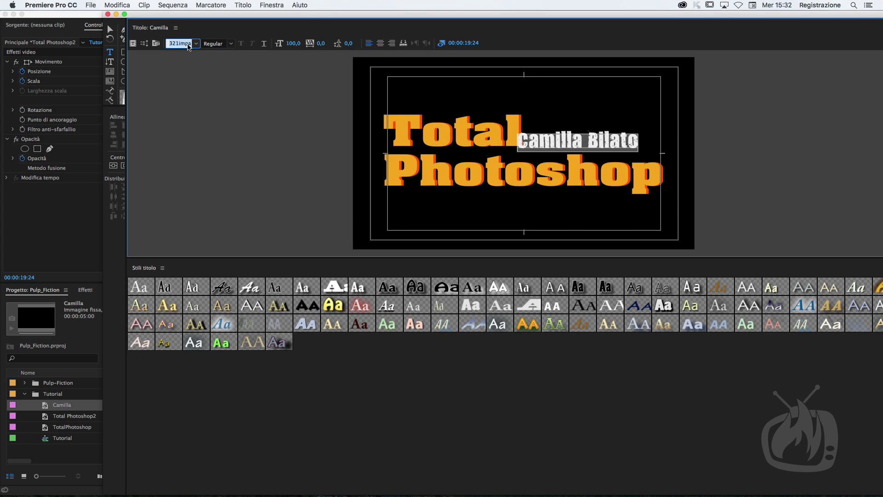
{"action": "type", "text": "Friz Qu..."}
{"action": "key", "text": "Return"}
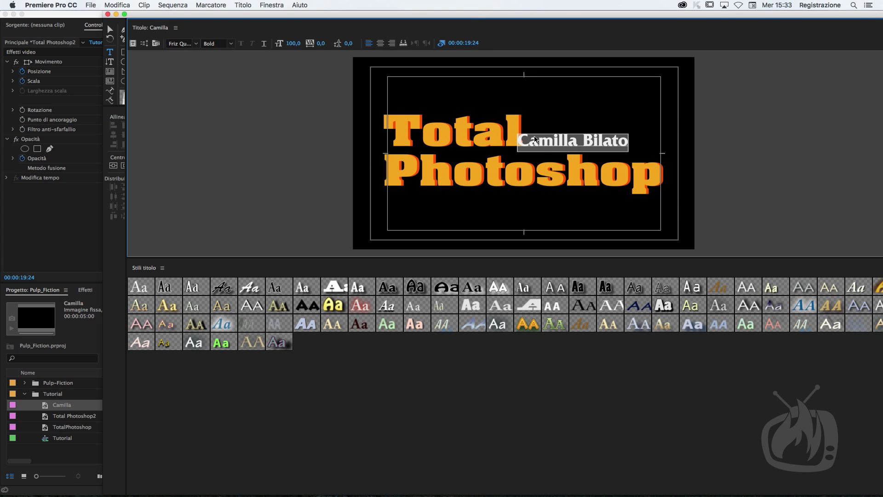
Put the name in capitals, centre it, and enlarge the titler to show Proprietà titolo
{"action": "left_click", "coordinate": [533, 144]}
{"action": "left_click_drag", "start_coordinate": [536, 146], "coordinate": [629, 145]}
{"action": "type", "text": "AMILLA BILATO"}
{"action": "left_click", "coordinate": [122, 168]}
{"action": "left_click", "coordinate": [123, 167]}
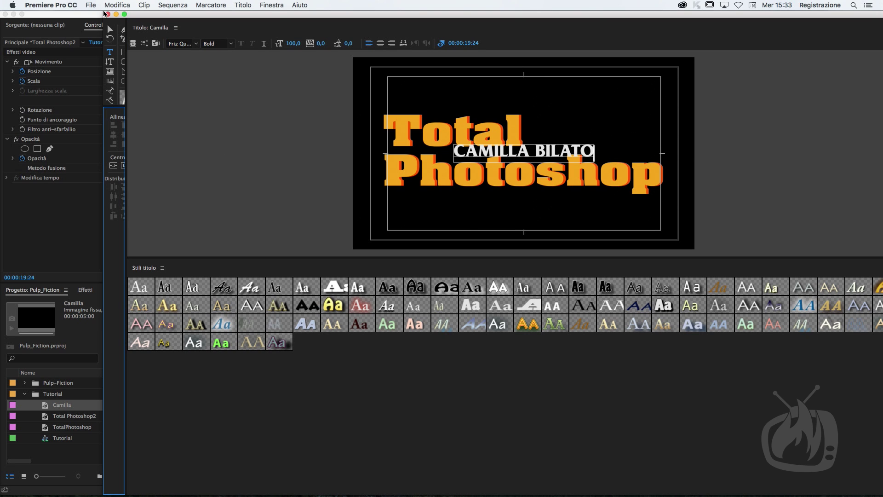
{"action": "left_click_drag", "start_coordinate": [104, 12], "coordinate": [333, 56]}
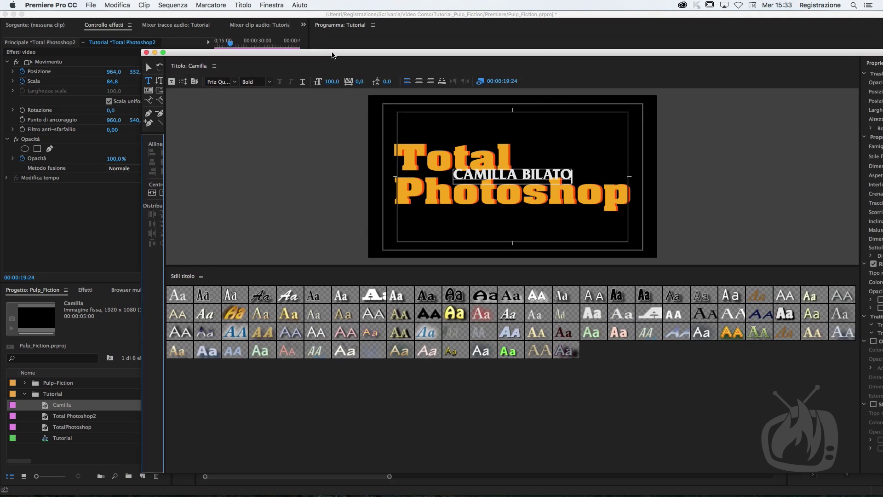
{"action": "double_click", "coordinate": [332, 55]}
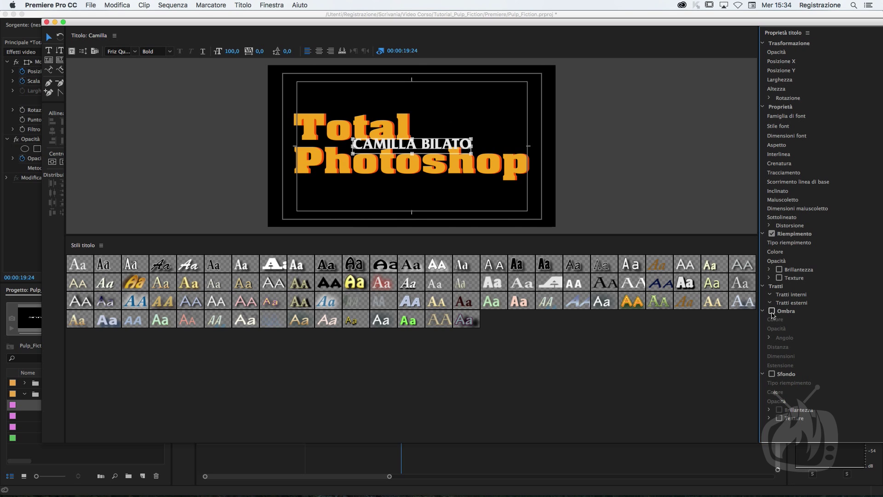
Enable Ombra on the credit, close the titler, and place the title on V2 above Total Photoshop2
{"action": "left_click", "coordinate": [772, 312]}
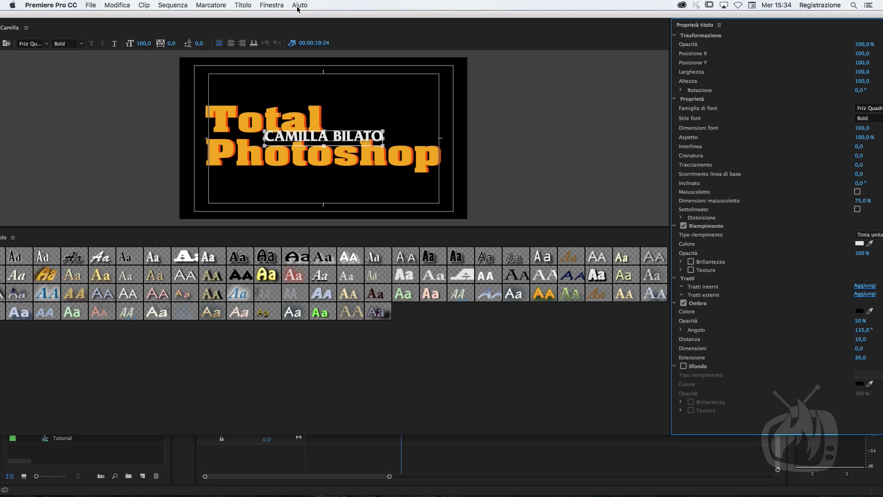
{"action": "left_click_drag", "start_coordinate": [299, 16], "coordinate": [474, 25]}
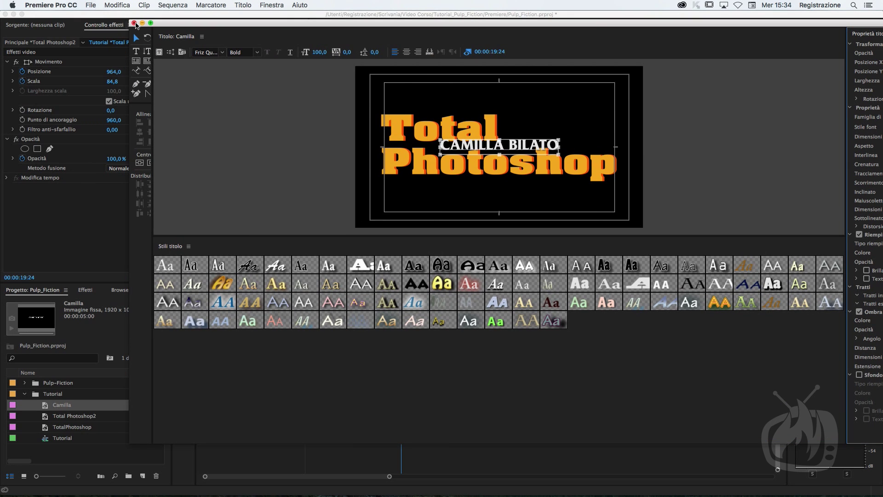
{"action": "left_click", "coordinate": [136, 25]}
{"action": "mouse_move", "coordinate": [61, 404]}
{"action": "left_mouse_down"}
{"action": "mouse_move", "coordinate": [396, 368]}
{"action": "mouse_move", "coordinate": [407, 379]}
{"action": "left_mouse_up"}
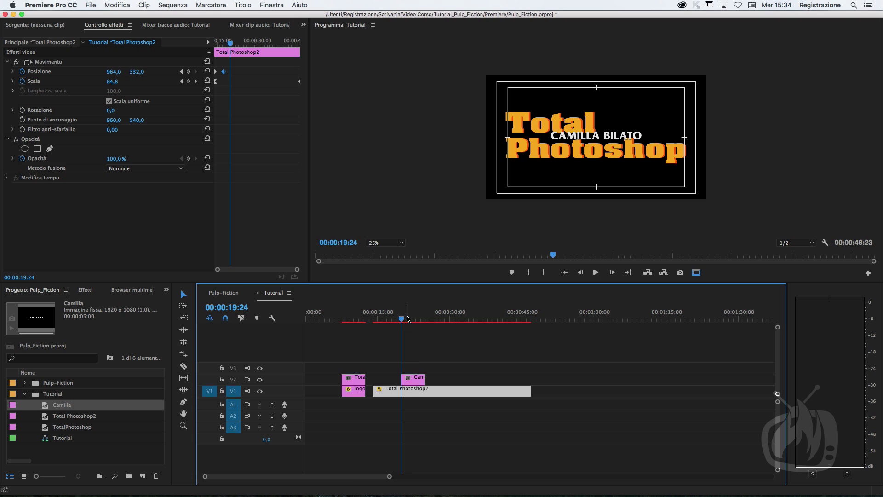
Scrub through the title animation, set the Program zoom to Adatta, and collapse then re-expand the Tutorial bin
{"action": "mouse_move", "coordinate": [403, 321]}
{"action": "left_mouse_down"}
{"action": "mouse_move", "coordinate": [431, 323]}
{"action": "mouse_move", "coordinate": [410, 327]}
{"action": "left_mouse_up"}
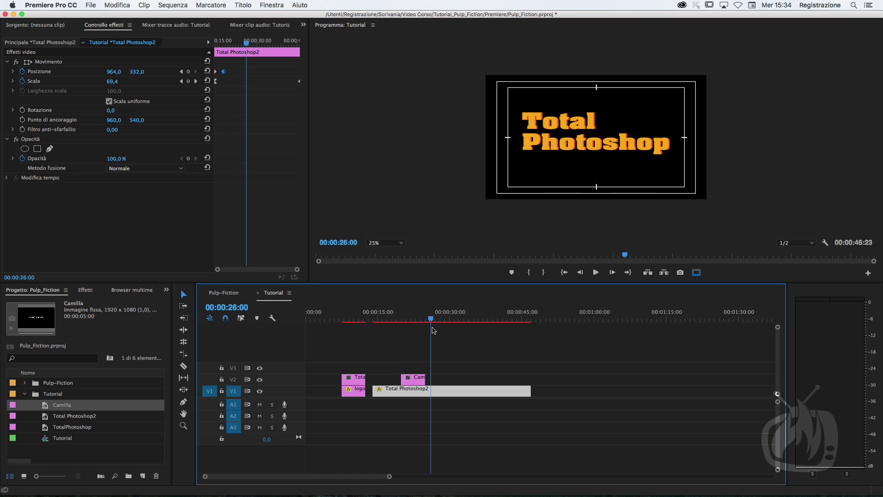
{"action": "mouse_move", "coordinate": [411, 327]}
{"action": "left_mouse_down"}
{"action": "mouse_move", "coordinate": [376, 330]}
{"action": "mouse_move", "coordinate": [441, 339]}
{"action": "mouse_move", "coordinate": [353, 346]}
{"action": "left_mouse_up"}
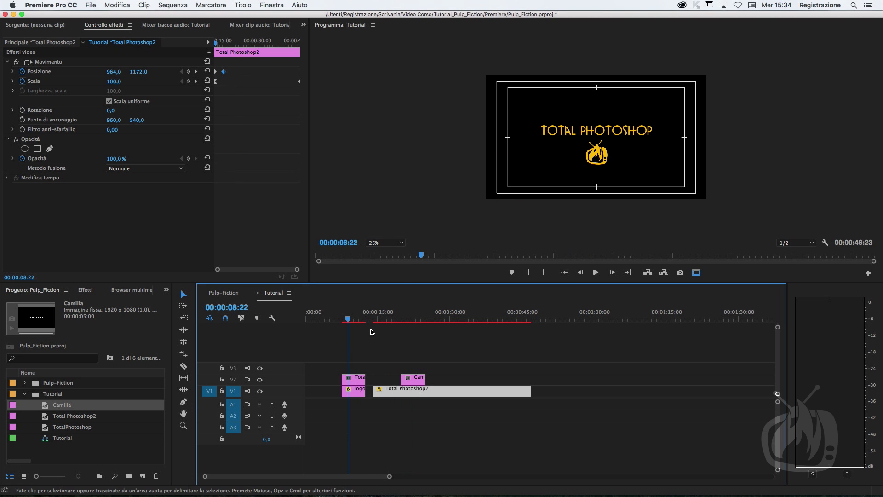
{"action": "left_click", "coordinate": [386, 243]}
{"action": "left_click", "coordinate": [385, 251]}
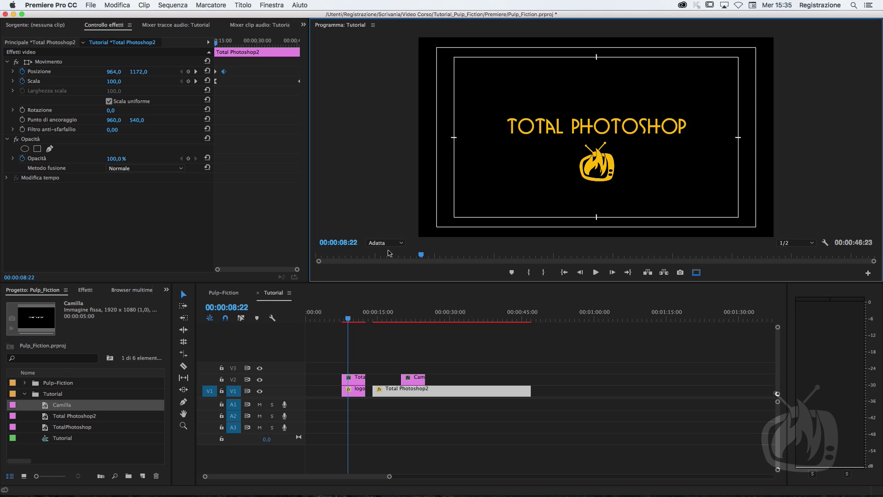
{"action": "left_click", "coordinate": [26, 394]}
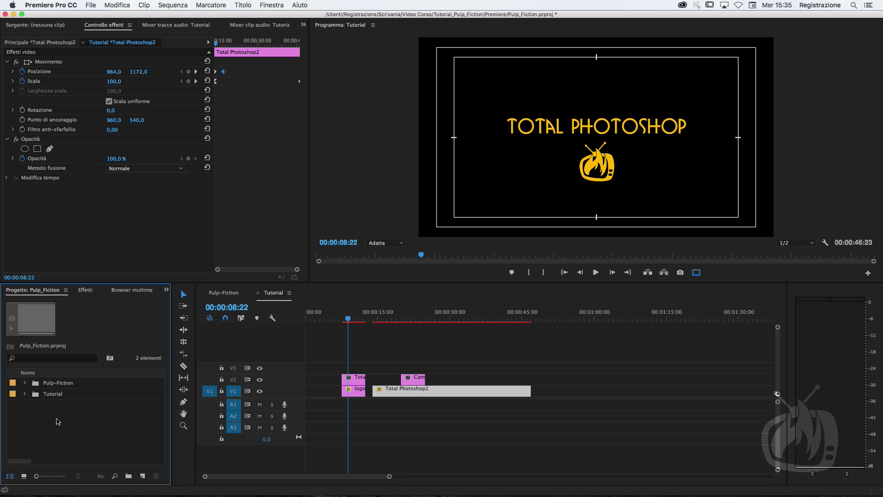
{"action": "left_click", "coordinate": [26, 394]}
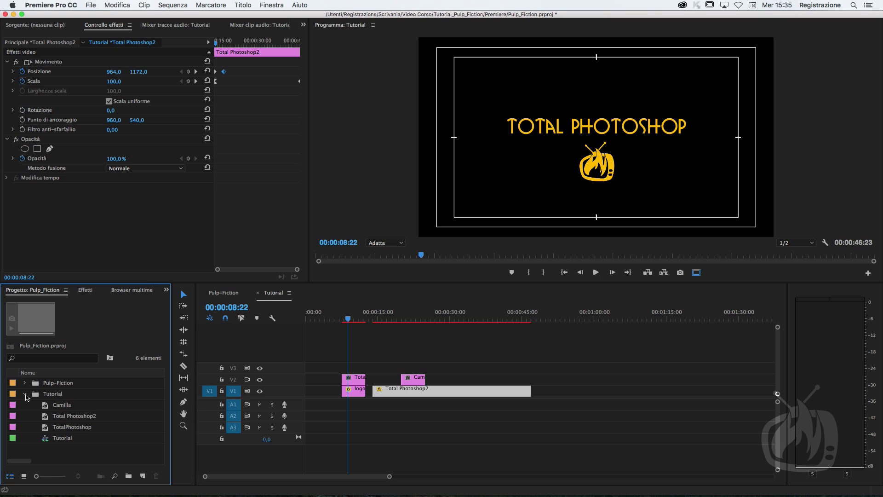
Create a black 1920×1080 Mascherino colorato matte and drag it onto V3 at the playhead
{"action": "left_click", "coordinate": [142, 476]}
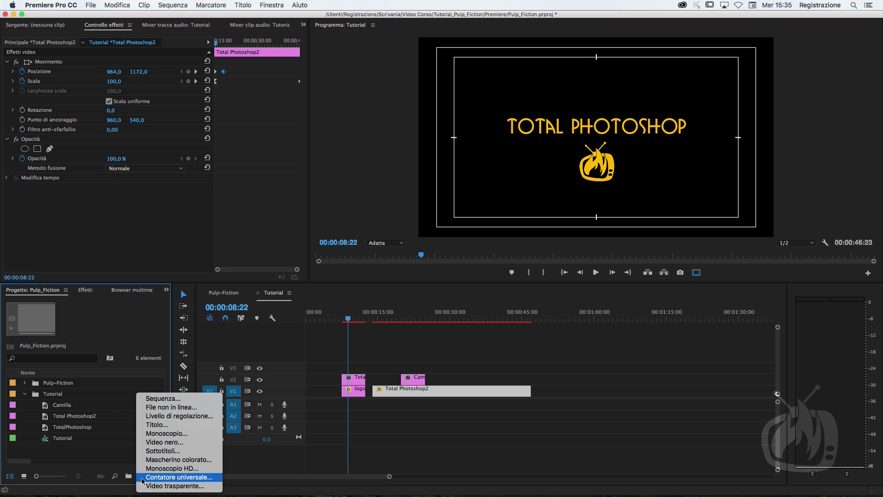
{"action": "left_click", "coordinate": [183, 461]}
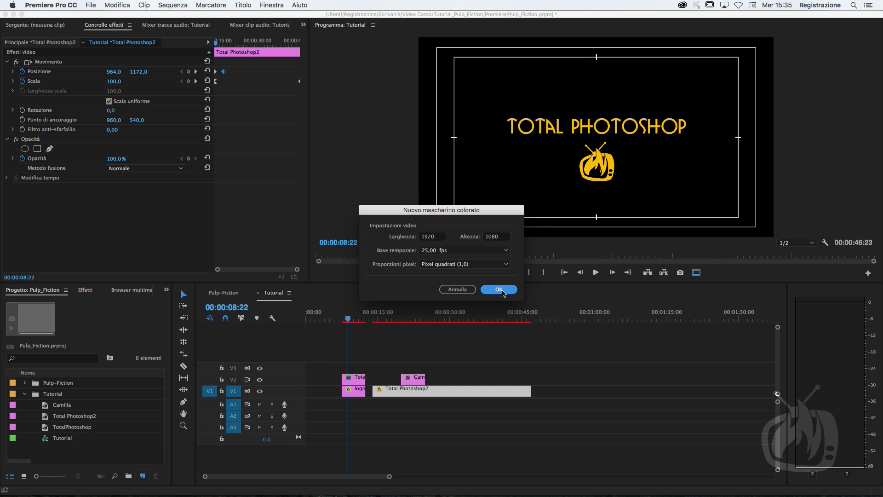
{"action": "left_click", "coordinate": [494, 289]}
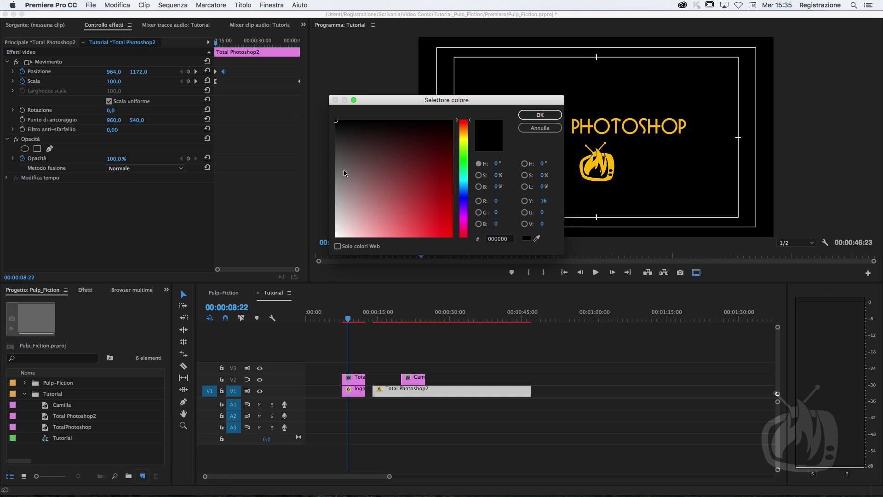
{"action": "left_click", "coordinate": [532, 116]}
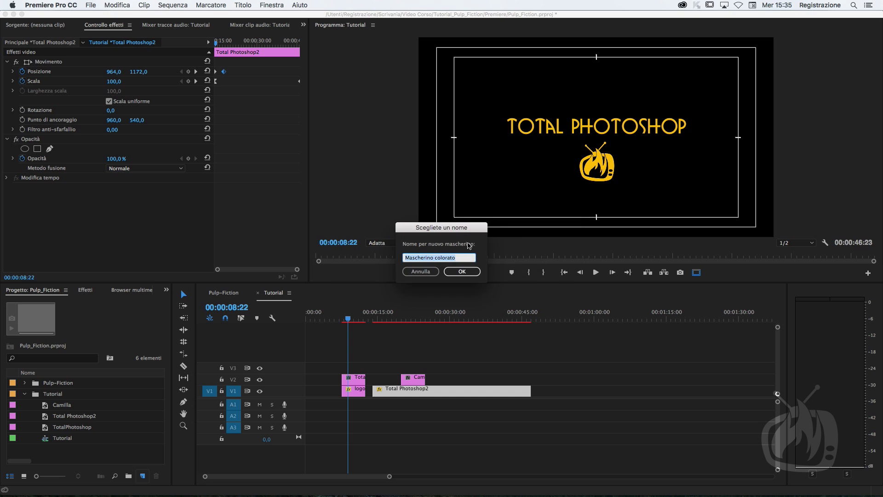
{"action": "left_click", "coordinate": [461, 272]}
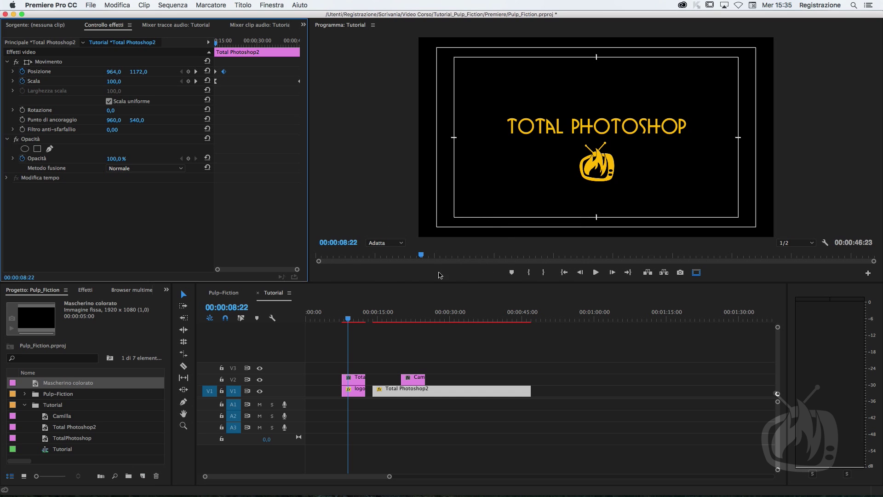
{"action": "left_click_drag", "start_coordinate": [36, 384], "coordinate": [363, 367]}
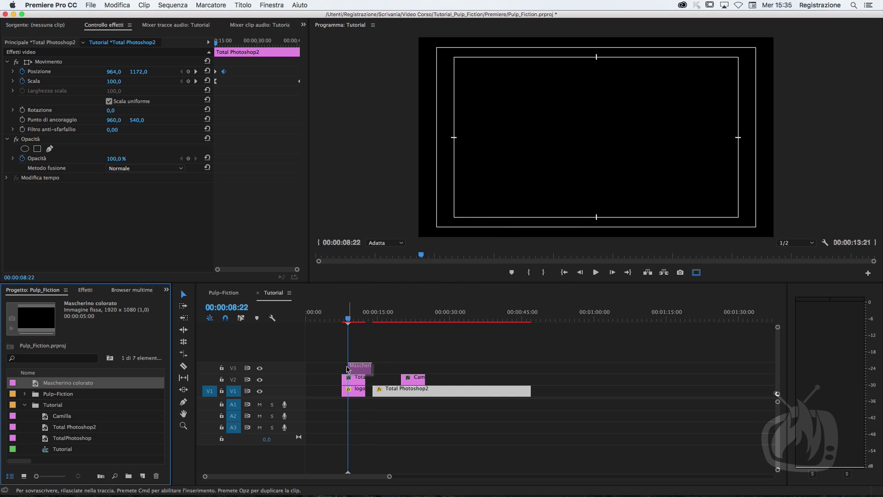
Extend the matte on V3 to match Total Photoshop2 and set its Opacità to 37%
{"action": "left_click_drag", "start_coordinate": [365, 366], "coordinate": [531, 367]}
{"action": "left_click", "coordinate": [390, 312]}
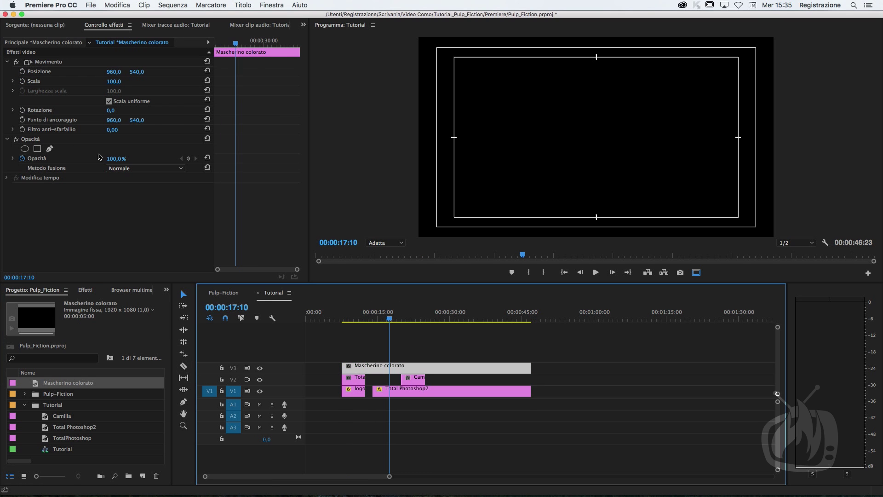
{"action": "left_click_drag", "start_coordinate": [118, 159], "coordinate": [96, 159]}
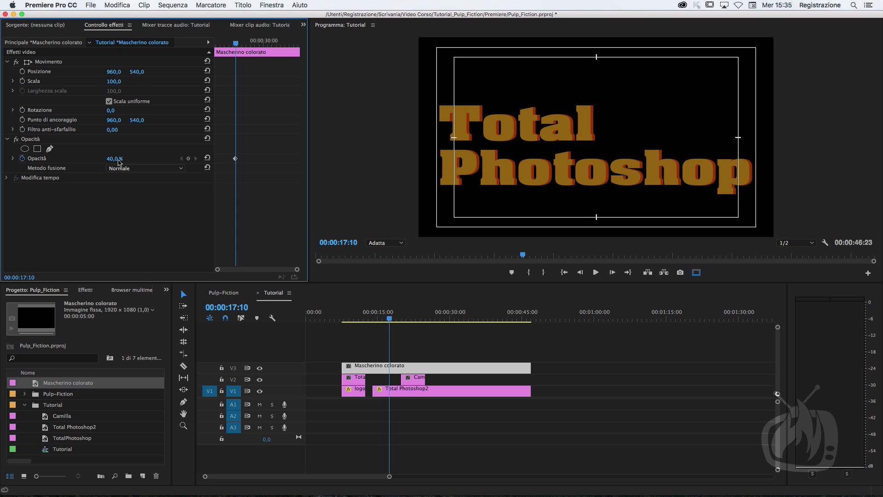
{"action": "left_click_drag", "start_coordinate": [118, 160], "coordinate": [118, 160]}
Apply the Disturbo effect from Video Effects > Disturbo e granulosità to the black matte clip
{"action": "left_click", "coordinate": [86, 291]}
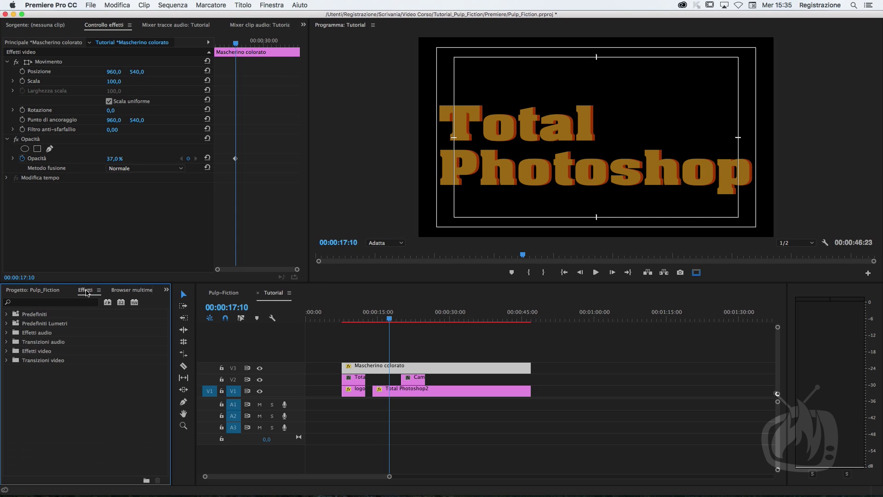
{"action": "left_click", "coordinate": [7, 352]}
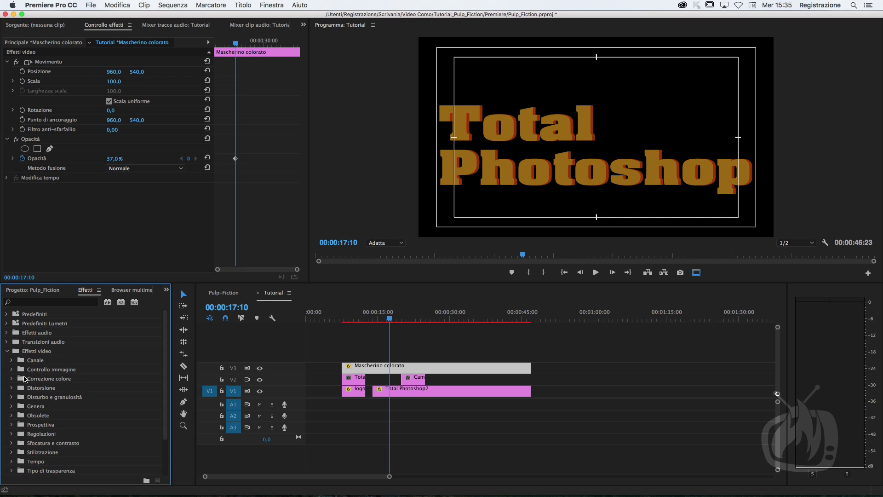
{"action": "left_click", "coordinate": [11, 398]}
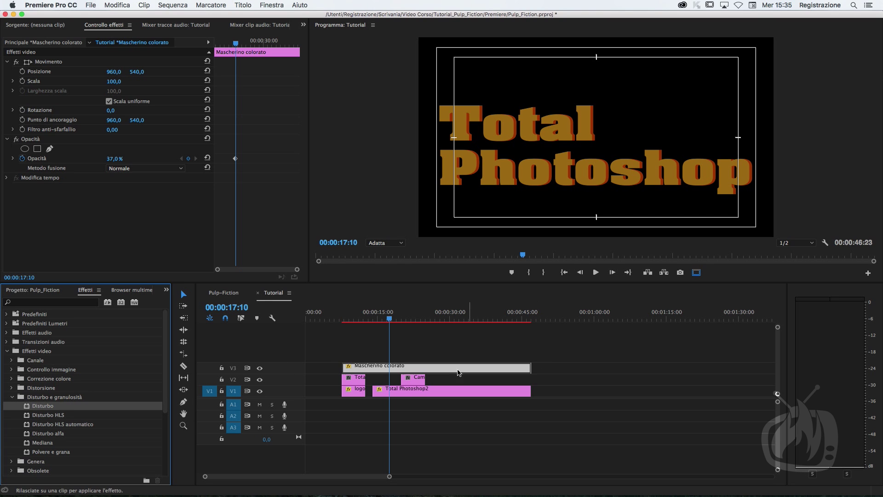
{"action": "left_click_drag", "start_coordinate": [38, 407], "coordinate": [437, 371]}
Set the Disturbo Quantità di disturbo to 52%
{"action": "left_click", "coordinate": [110, 209]}
{"action": "left_click_drag", "start_coordinate": [110, 208], "coordinate": [110, 209]}
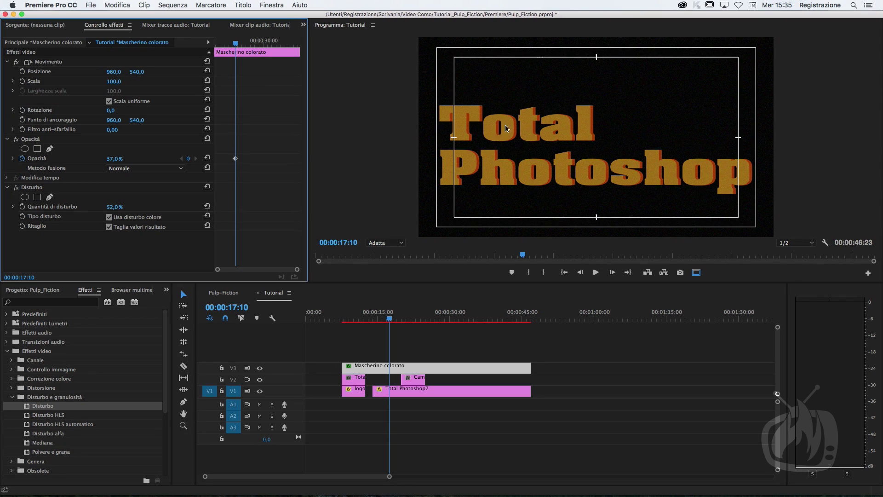
{"action": "left_click", "coordinate": [354, 317]}
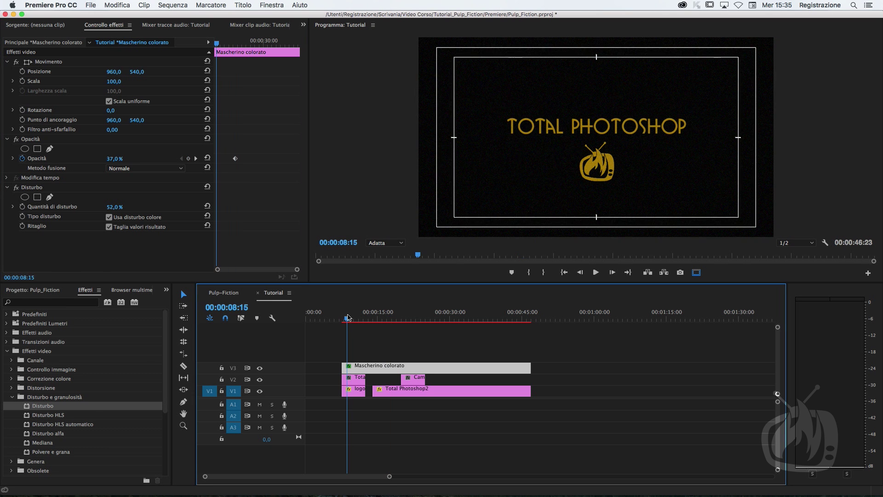
Scrub to around 00:00:22 to view the titles under the grainy 37%-opacity matte
{"action": "left_click_drag", "start_coordinate": [355, 317], "coordinate": [414, 323]}
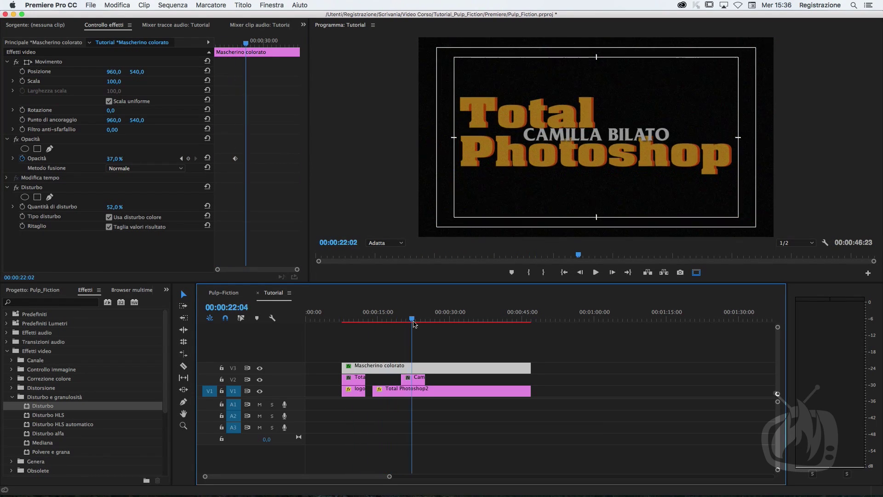